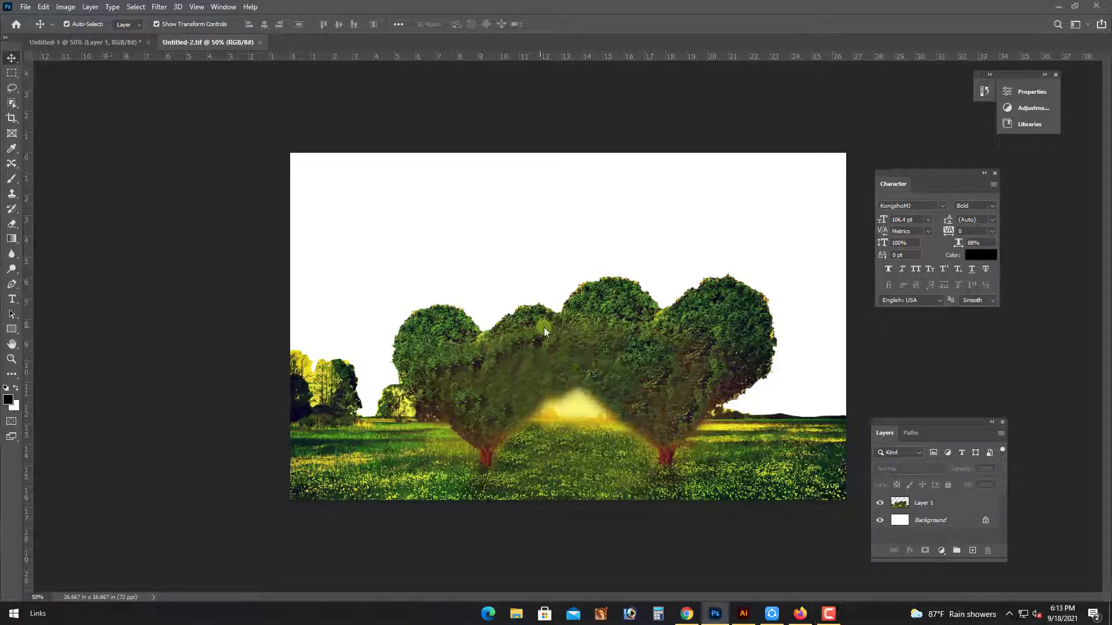
Pick the white Background from the canvas layer list and convert it to an unlocked Layer 0
click(560, 332)
right_click(502, 219)
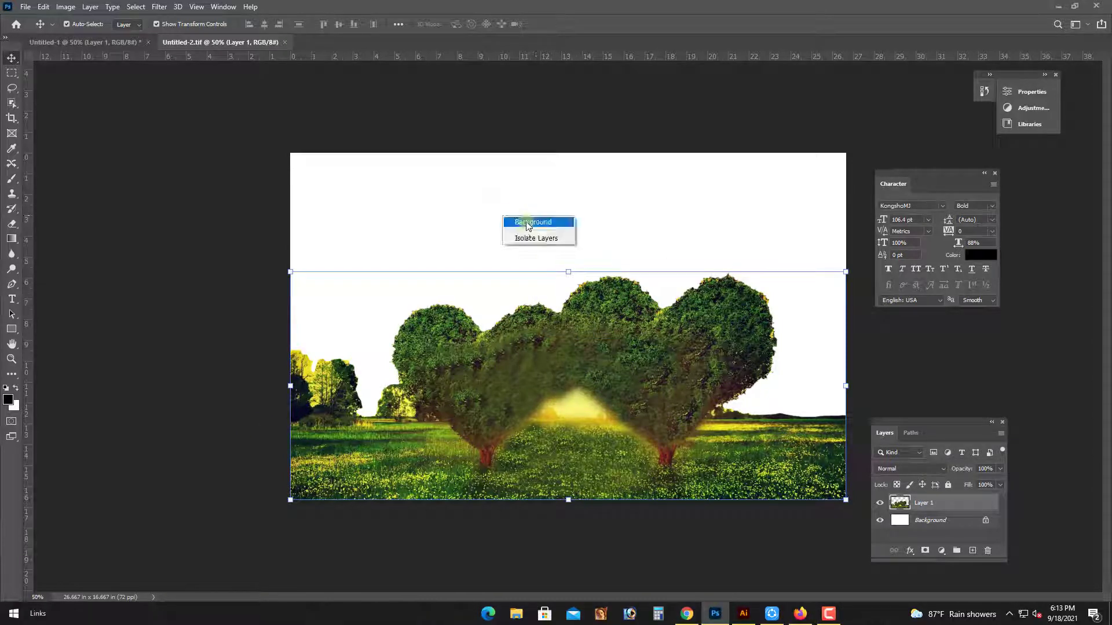
click(525, 222)
right_click(507, 219)
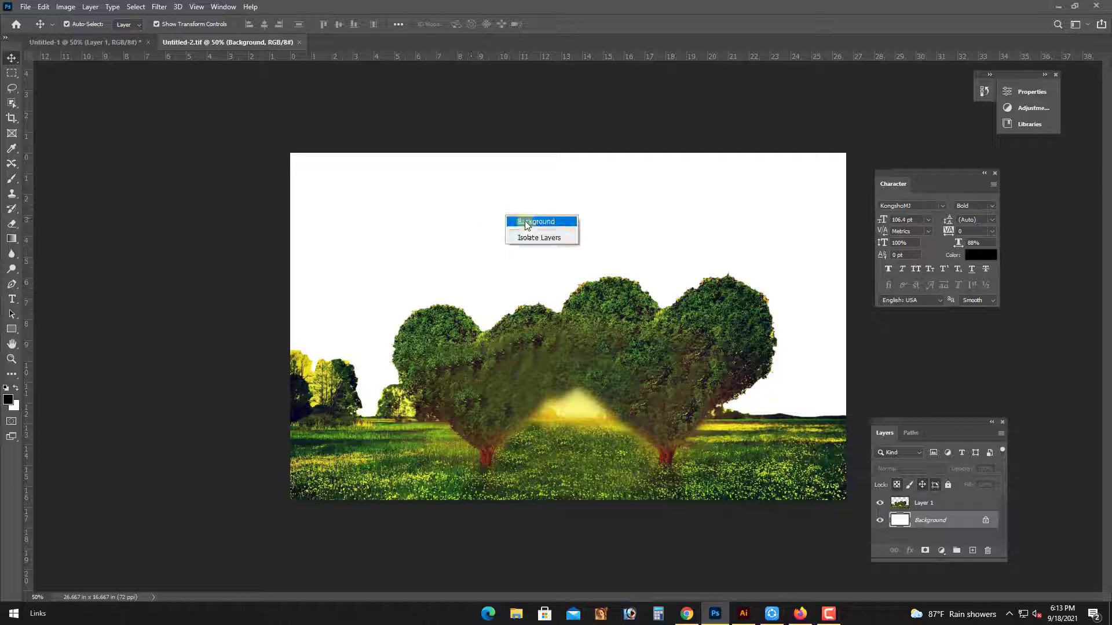
click(926, 521)
double_click(926, 521)
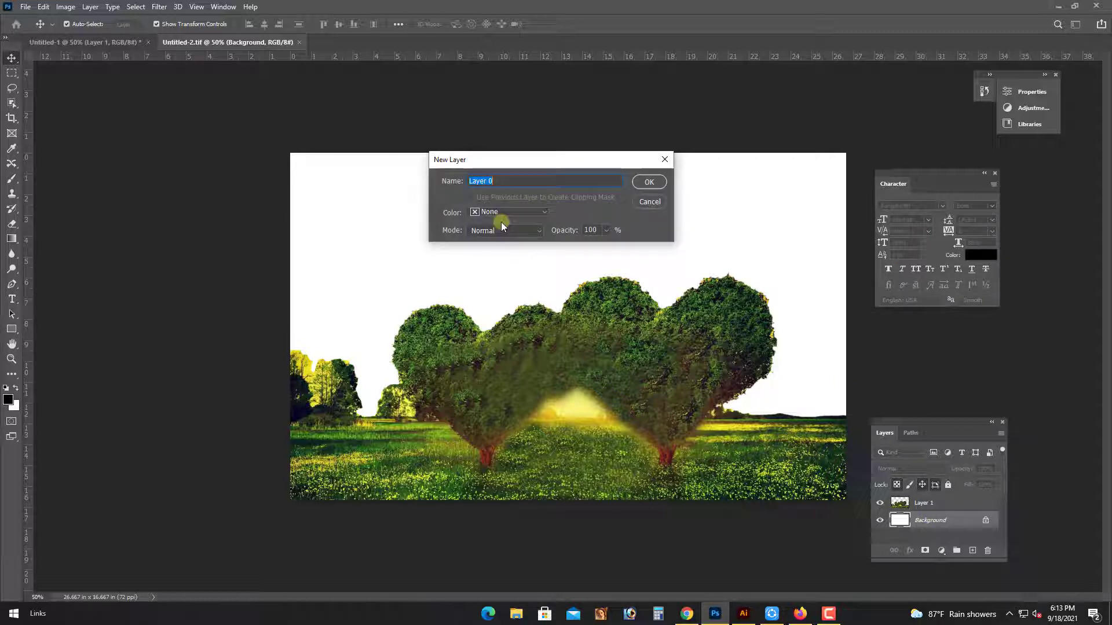
click(645, 182)
drag(608, 189, 599, 234)
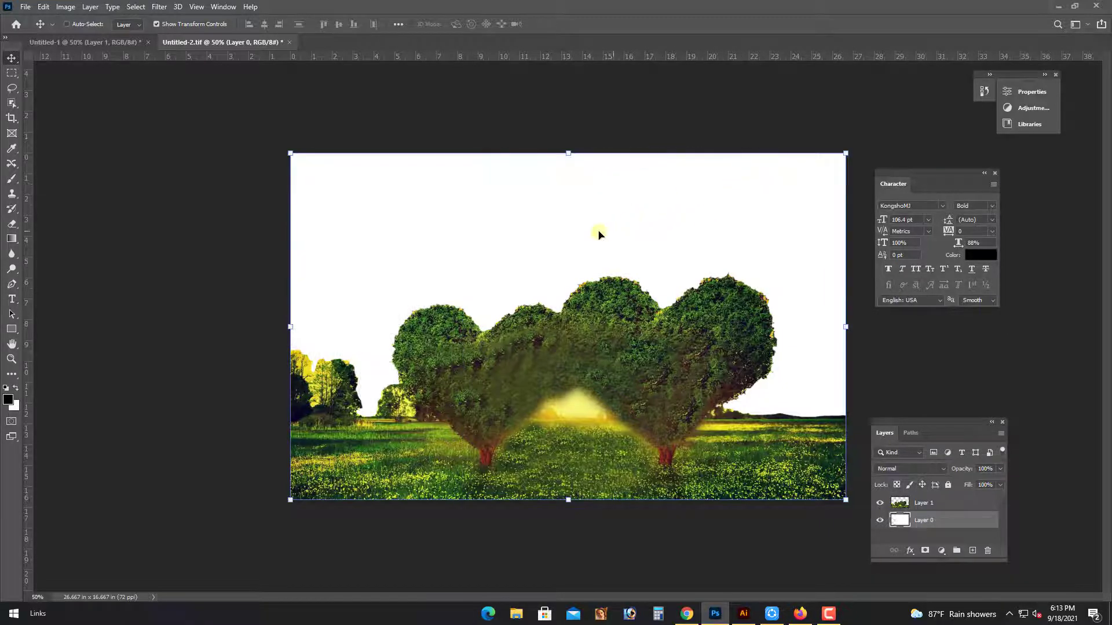
key(ctrl)
Add a Gradient Overlay at angle -90 to Layer 0 and open its gradient colours
right_click(943, 521)
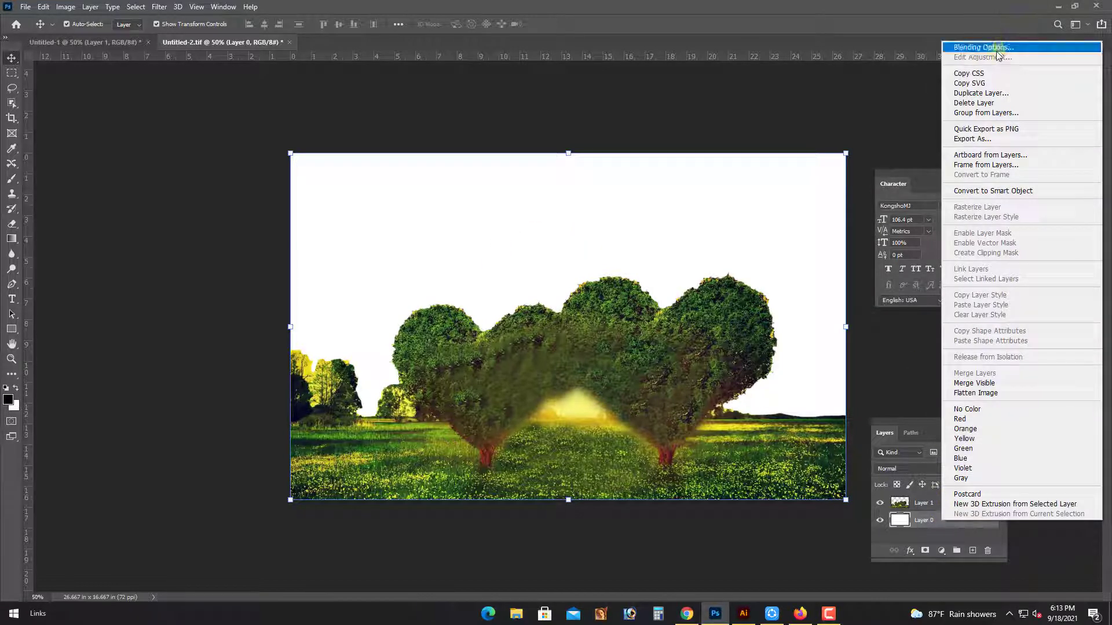
click(997, 52)
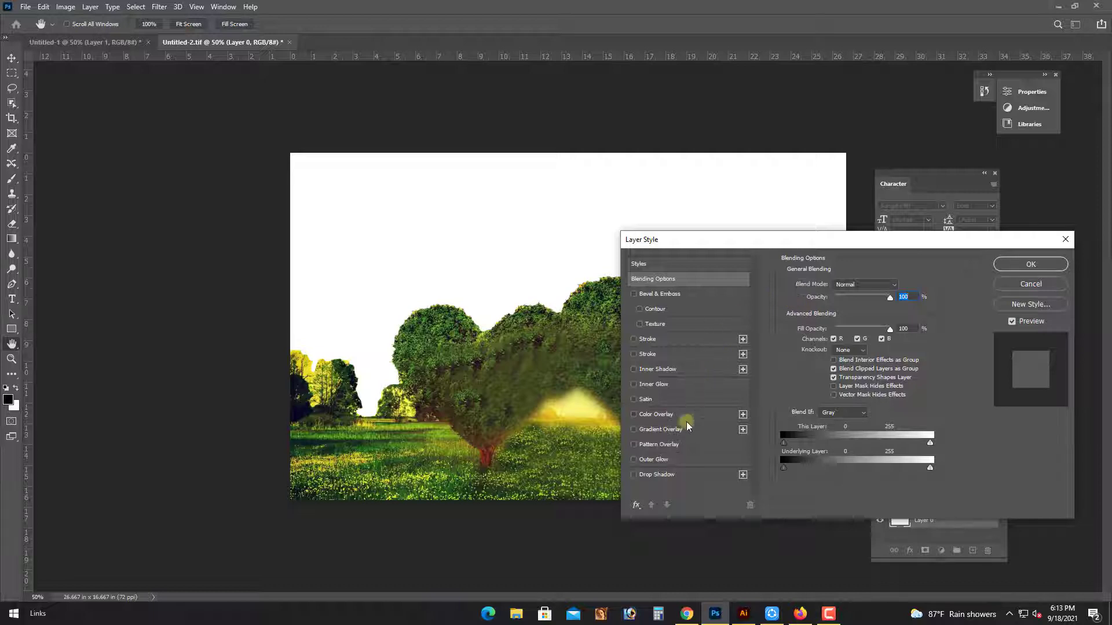
click(671, 430)
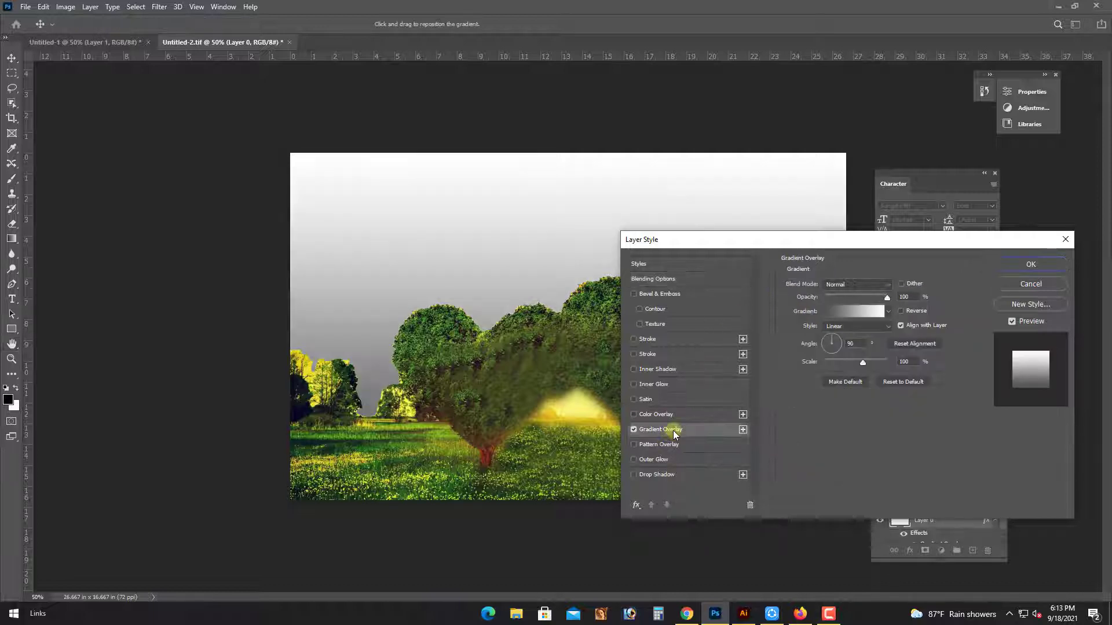
click(848, 344)
text(0)
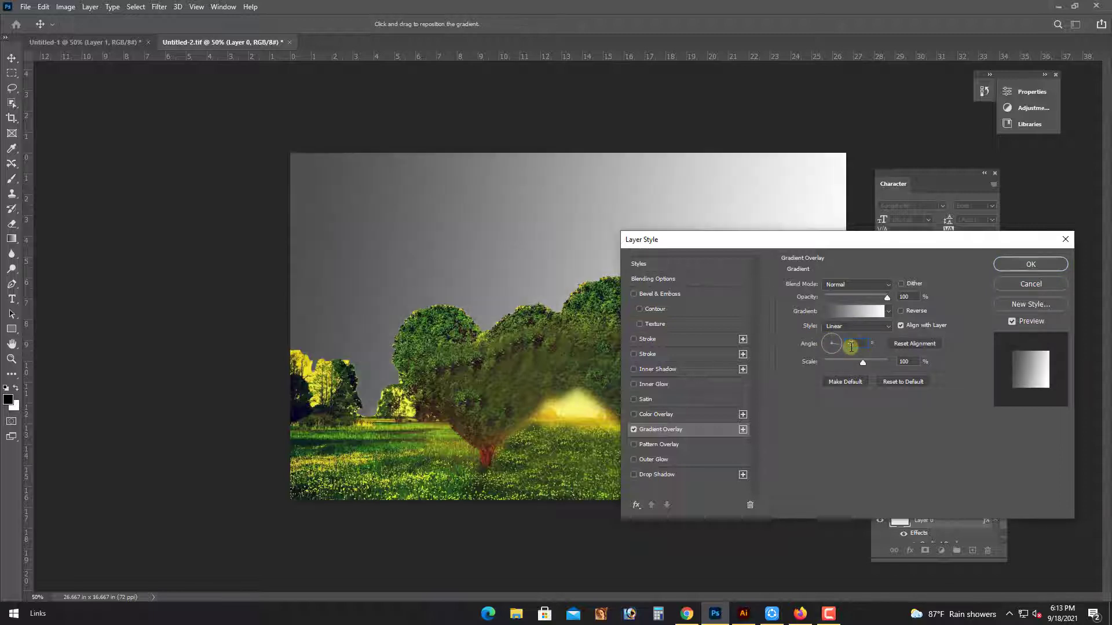
text(90)
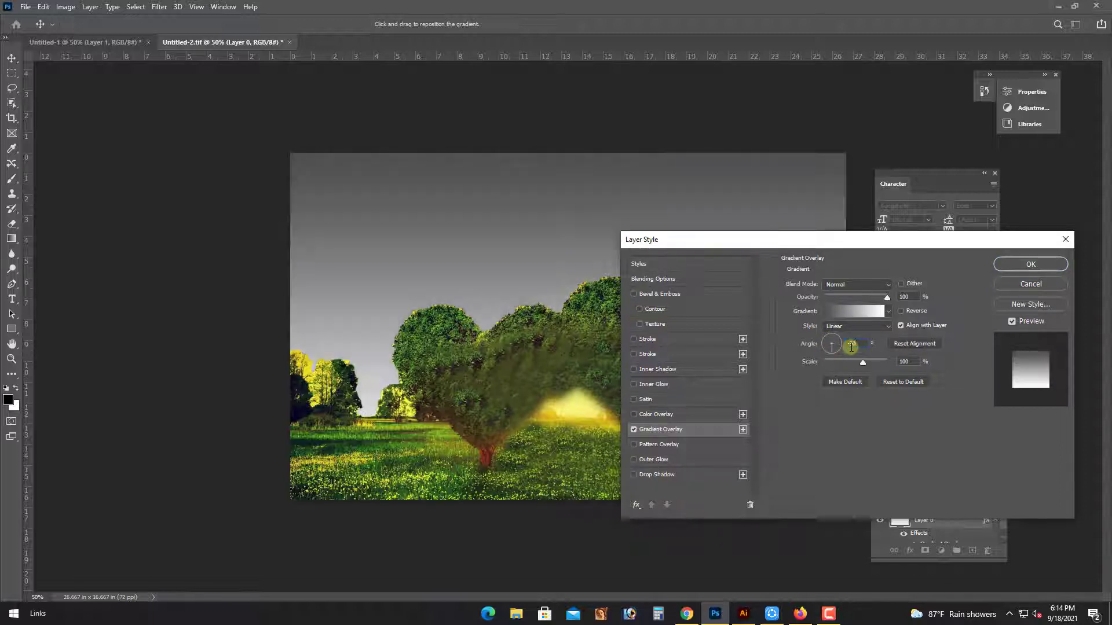
text(-90)
click(836, 313)
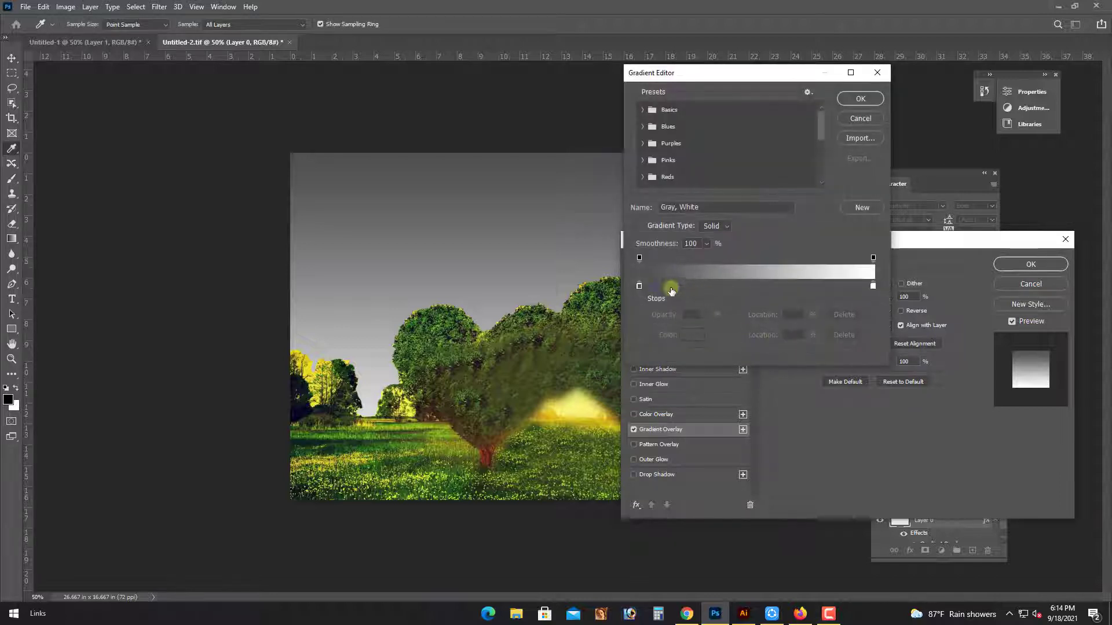
Set the gradient's left colour stop to red (C0 M100 Y100 K0)
click(639, 286)
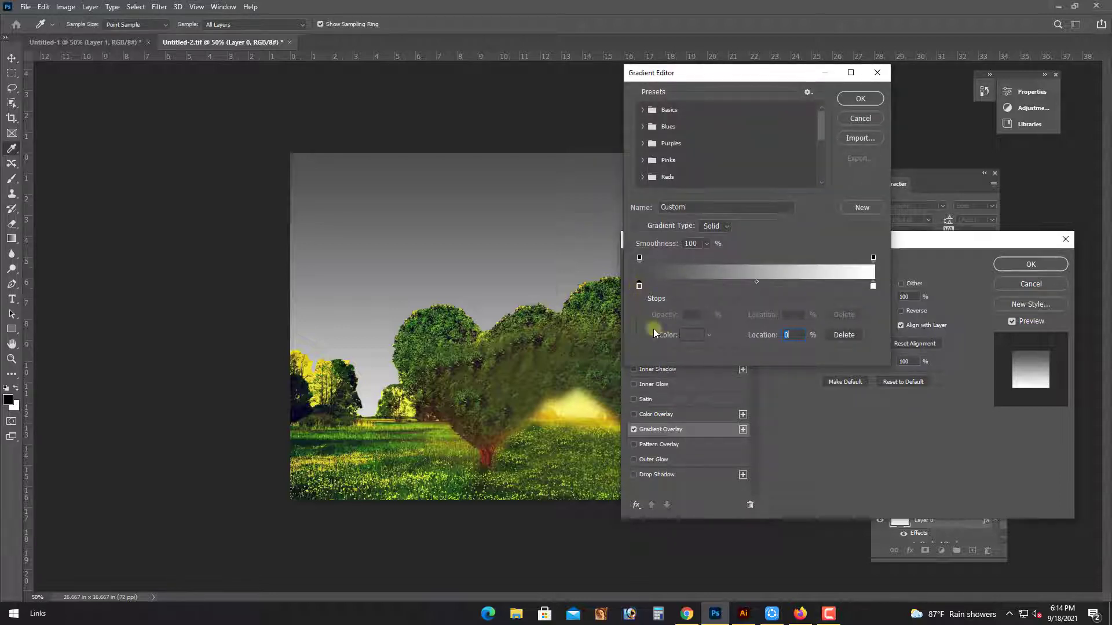
click(688, 335)
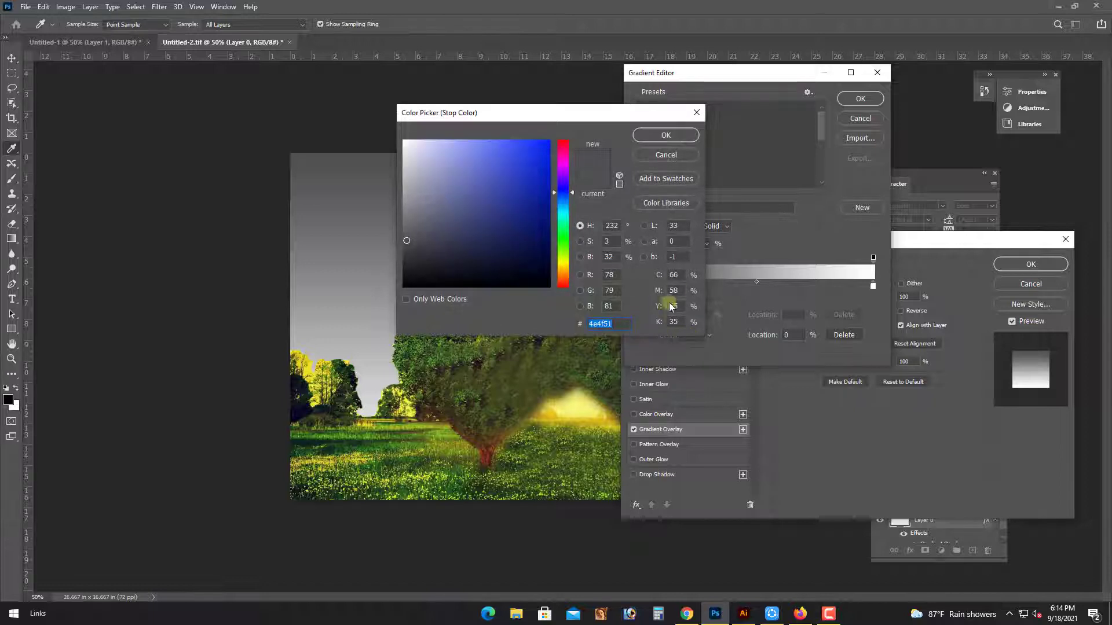
double_click(676, 276)
text(0)
key(Tab)
text(10)
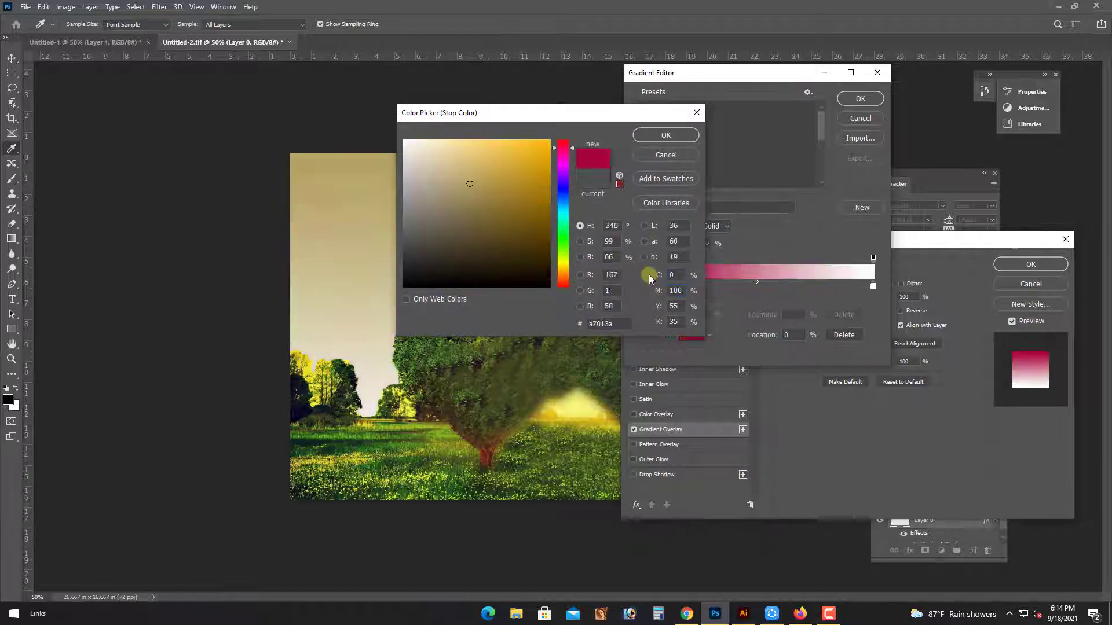
text(000)
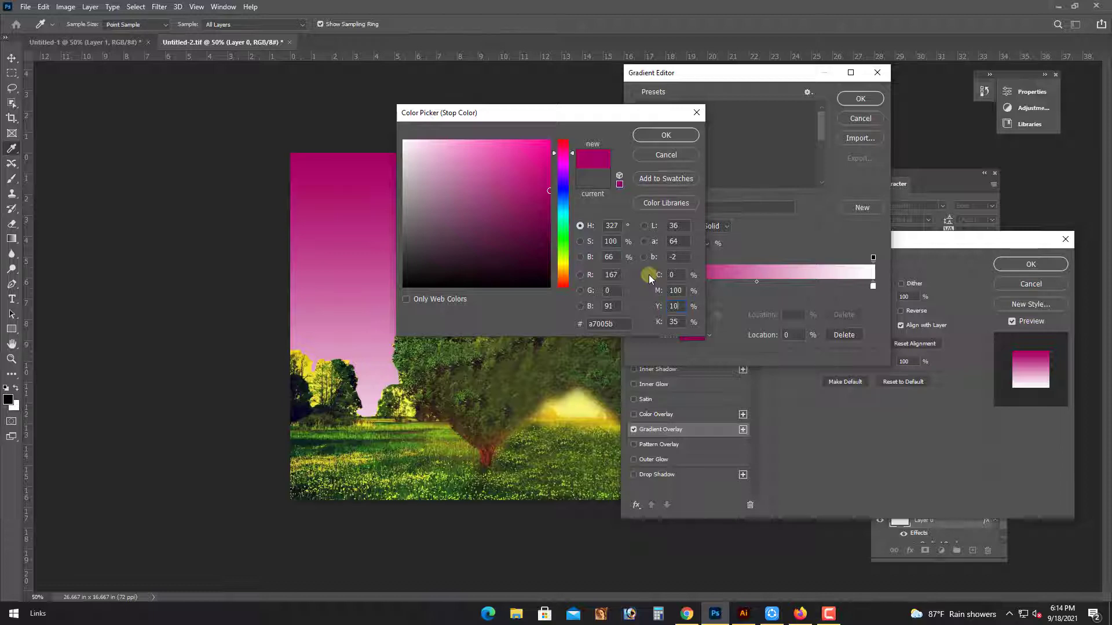
text(100)
key(Tab)
text(0)
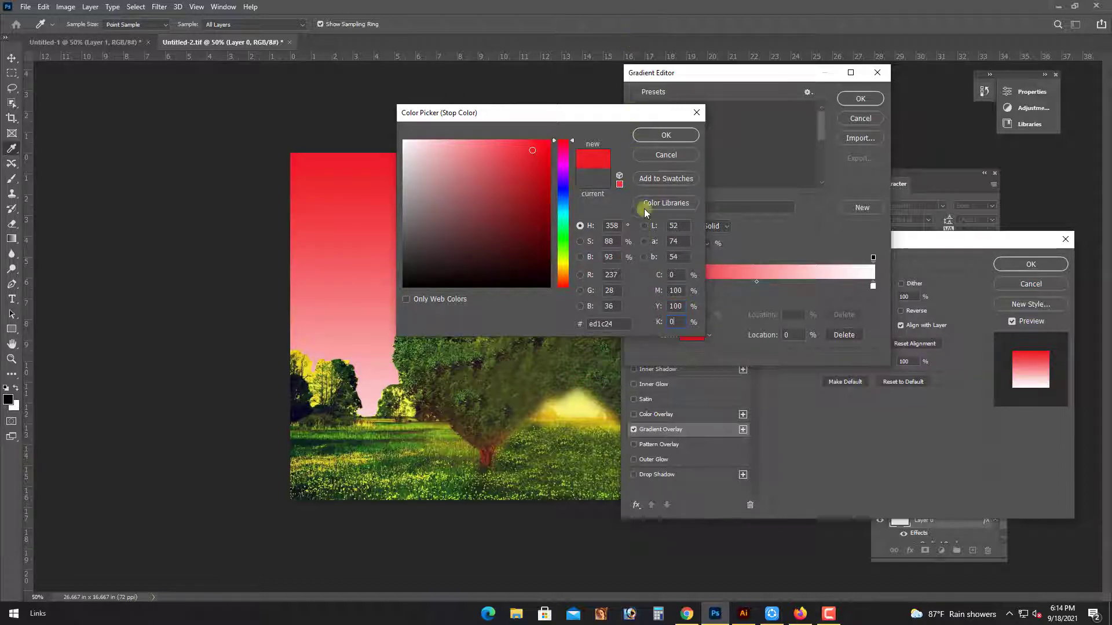
click(660, 136)
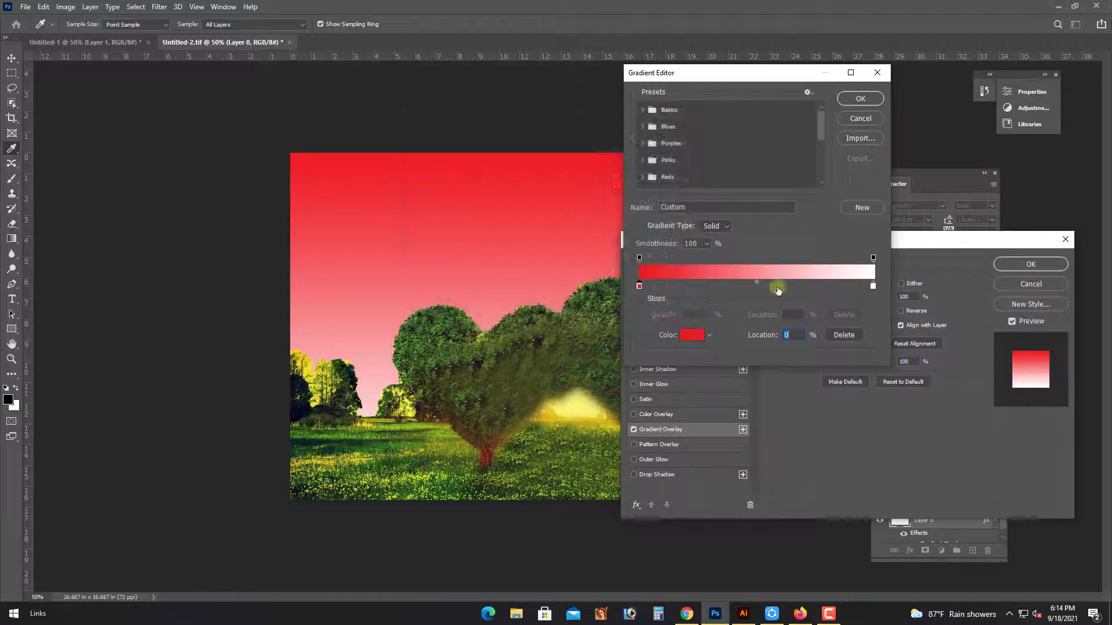
Set the gradient's right colour stop to yellow (Y100)
click(873, 286)
click(692, 335)
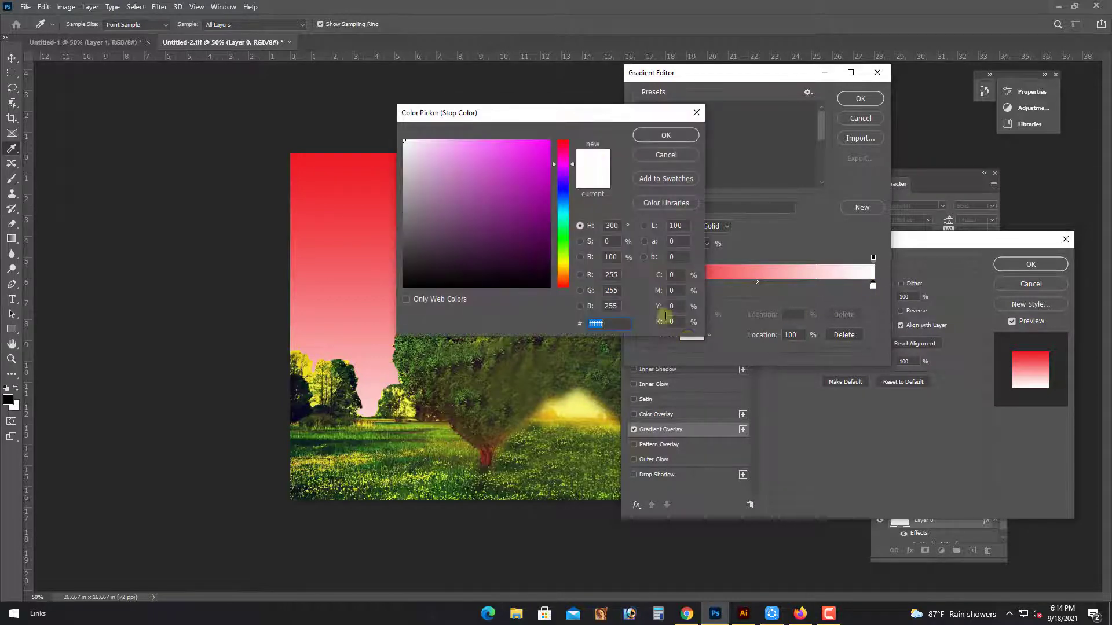
click(672, 306)
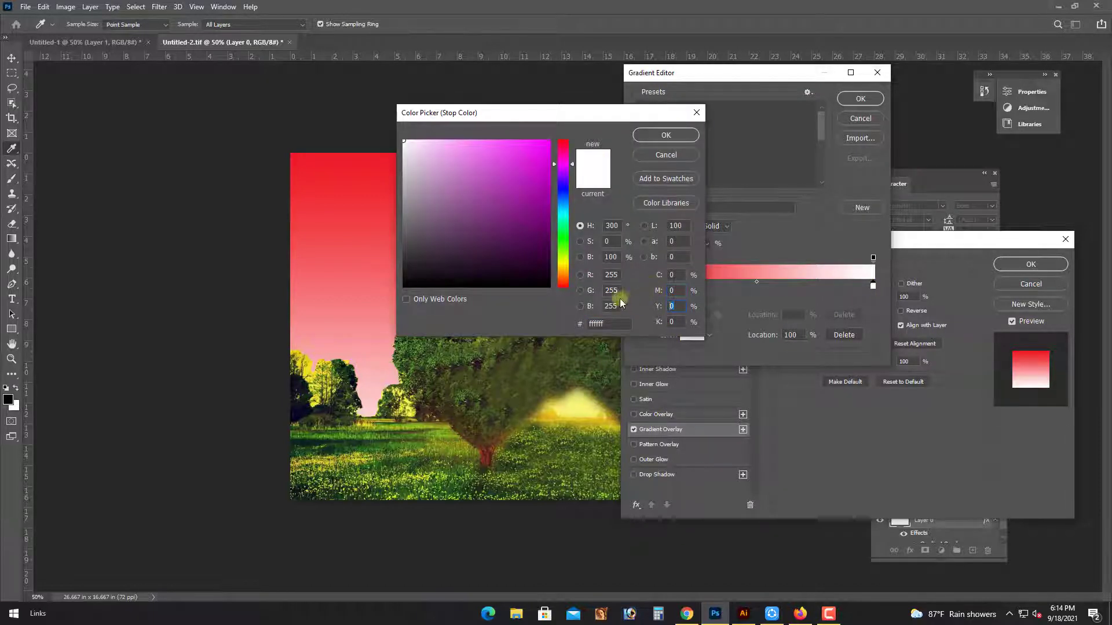
text(100)
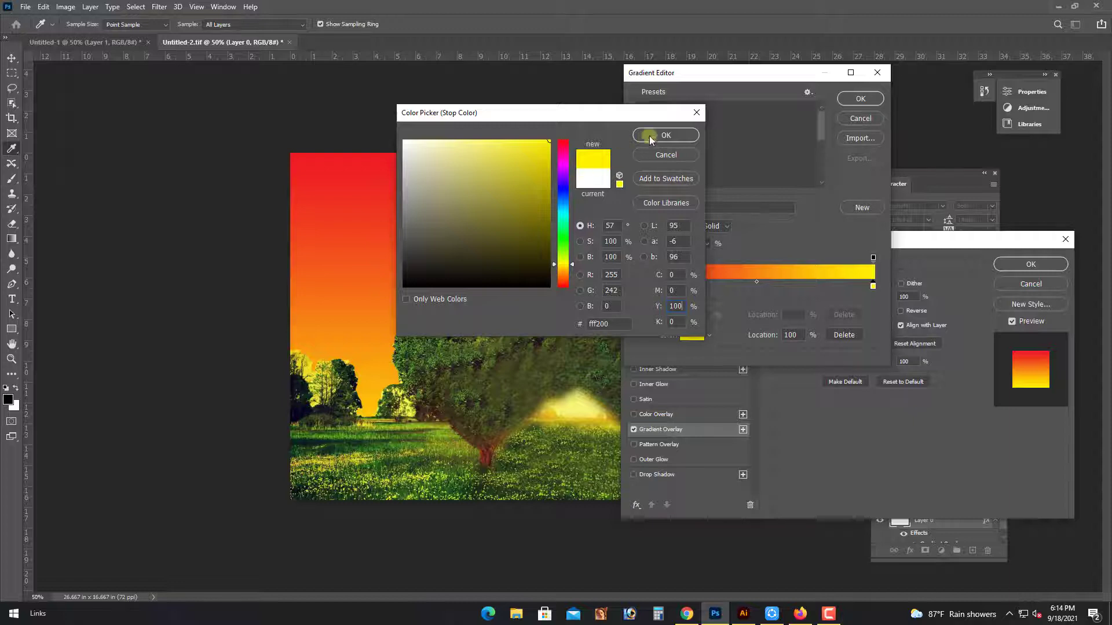
click(651, 136)
Rearrange the gradient's opacity stops, moving the right one toward the middle
drag(735, 73, 864, 132)
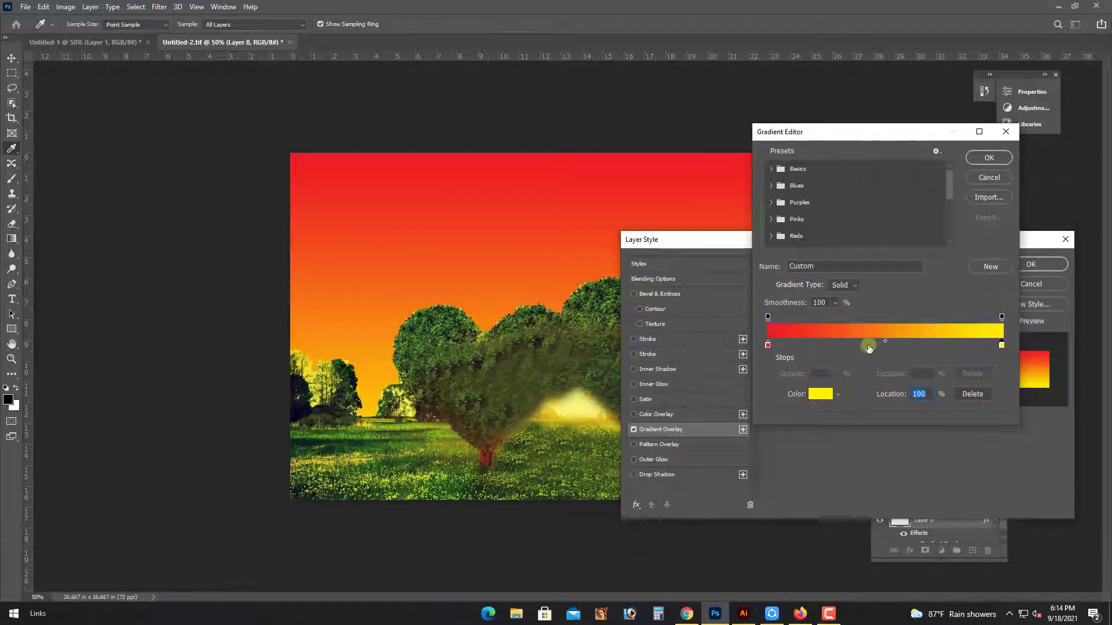
click(982, 317)
text(7)
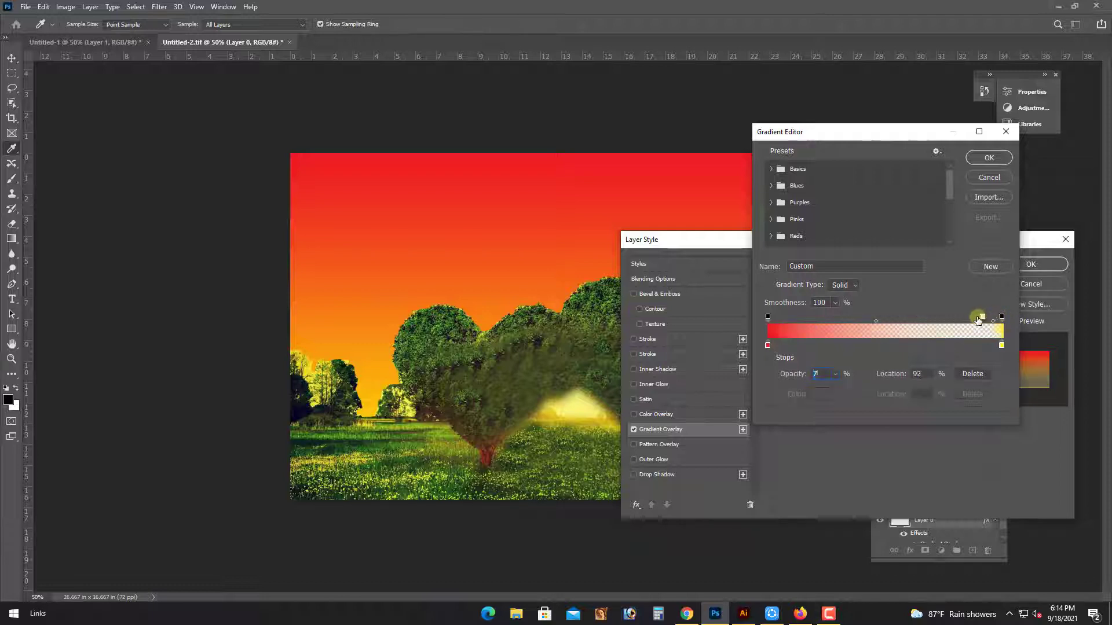
drag(978, 320, 953, 350)
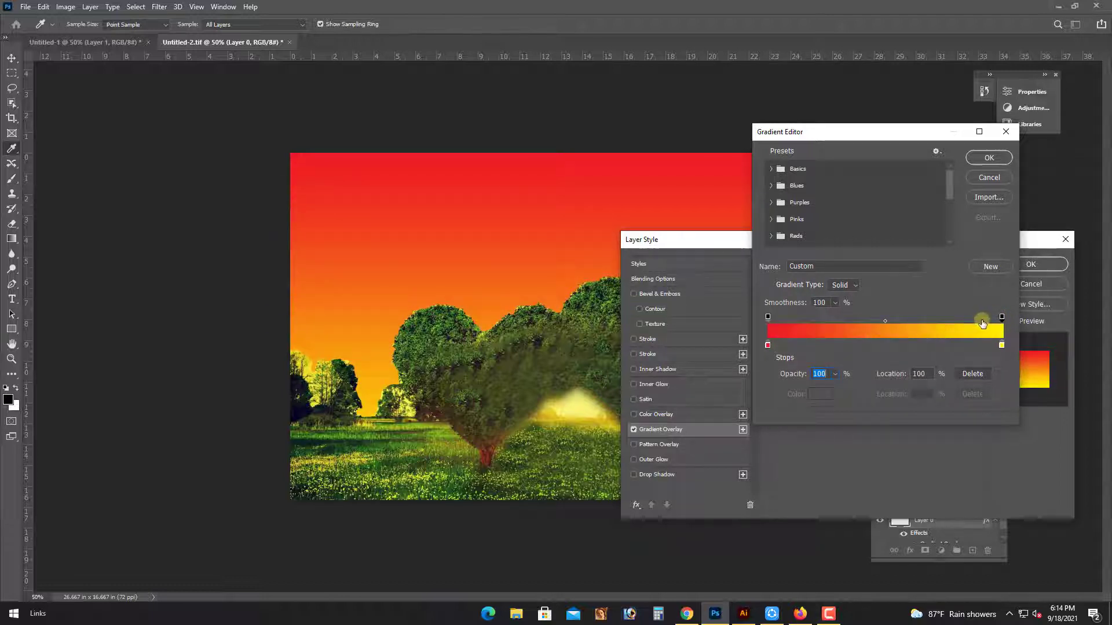
mouse_move(1001, 318)
mouse_down()
mouse_move(941, 329)
mouse_move(877, 318)
mouse_up()
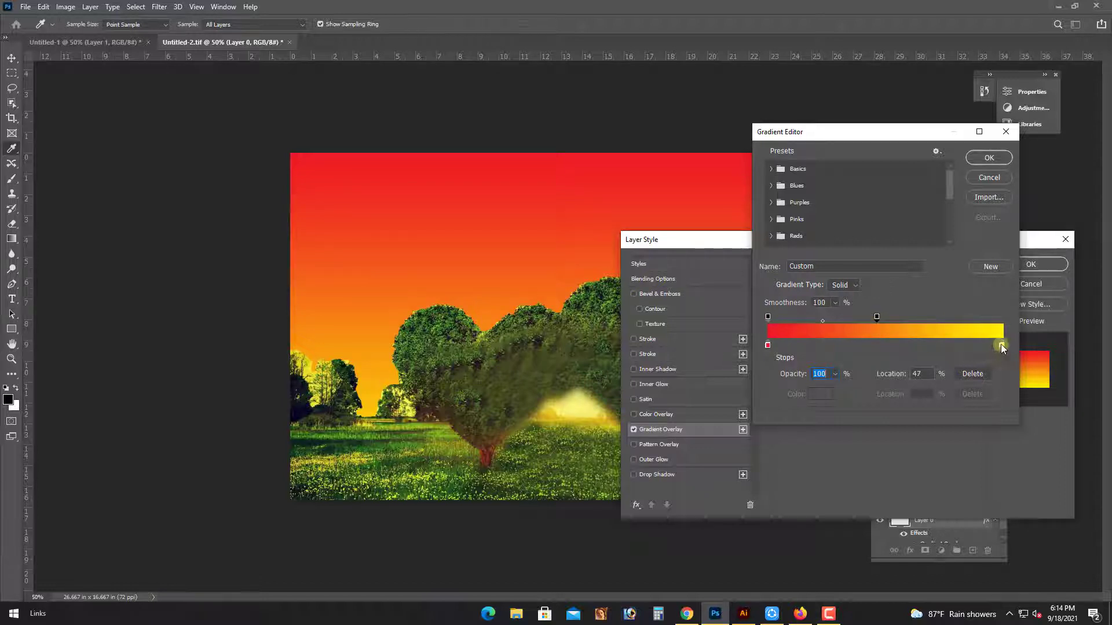
Move the yellow stop to 63% and confirm the Gradient Editor and Layer Style
drag(1003, 346, 923, 346)
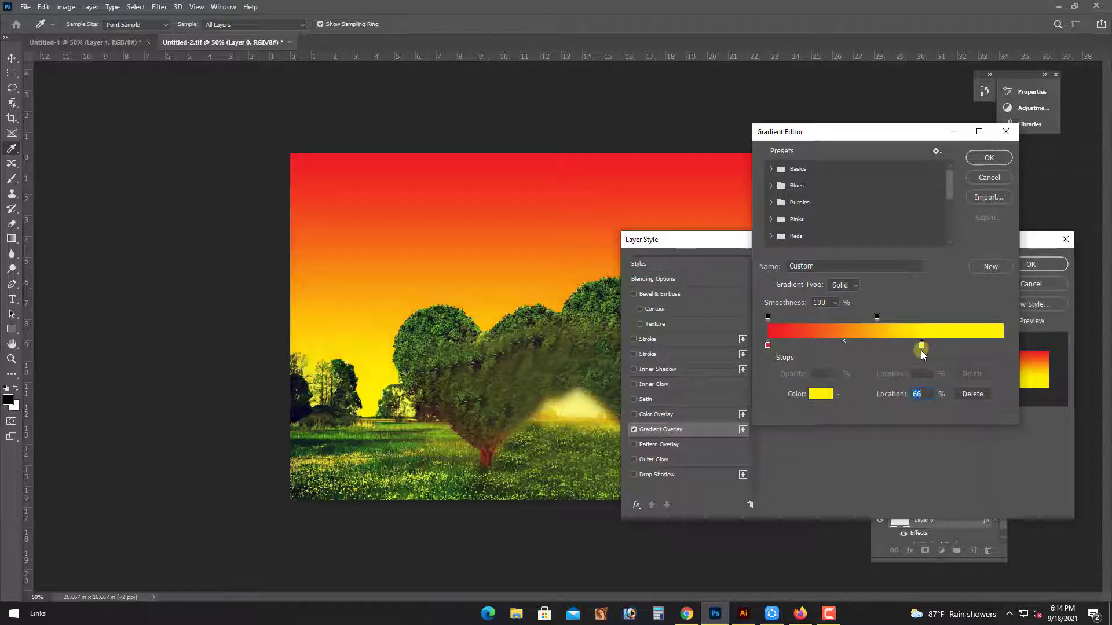
drag(922, 346, 916, 346)
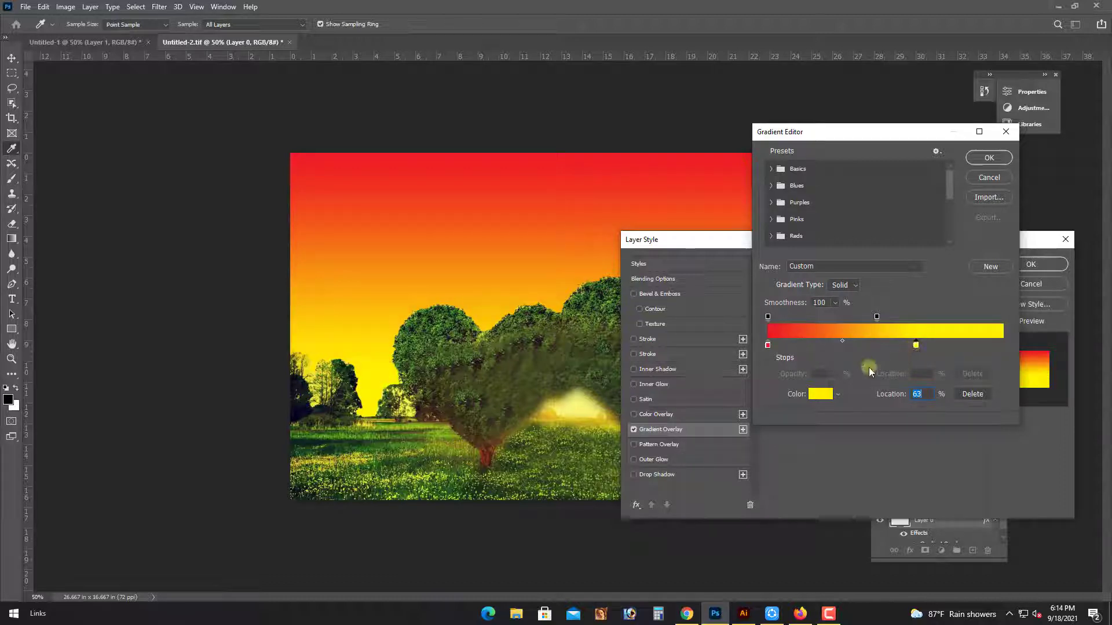
click(984, 160)
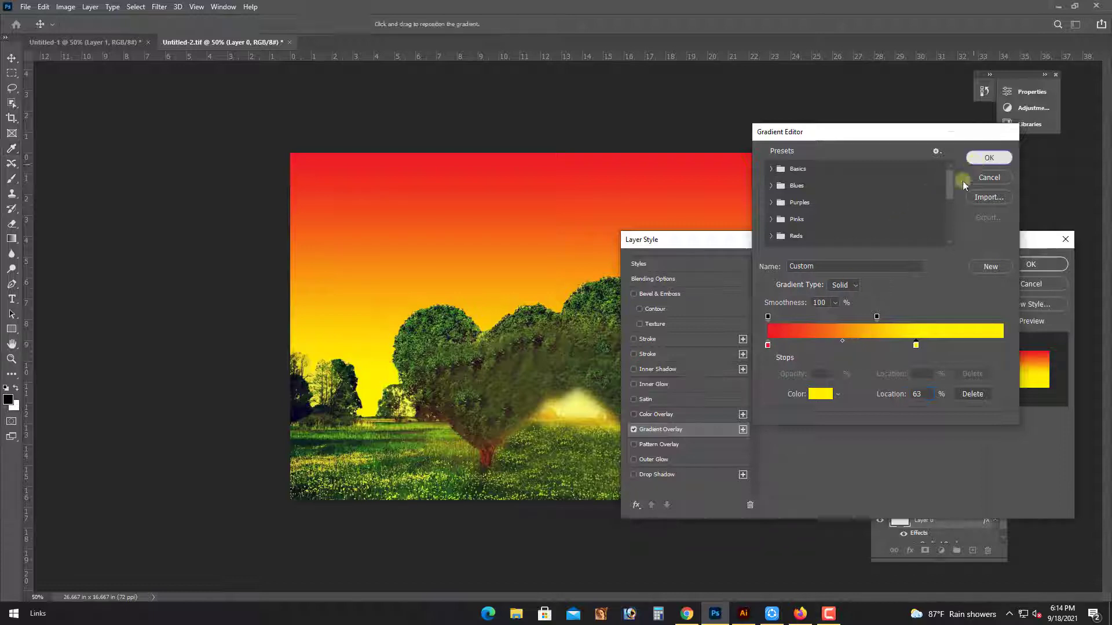
click(1003, 265)
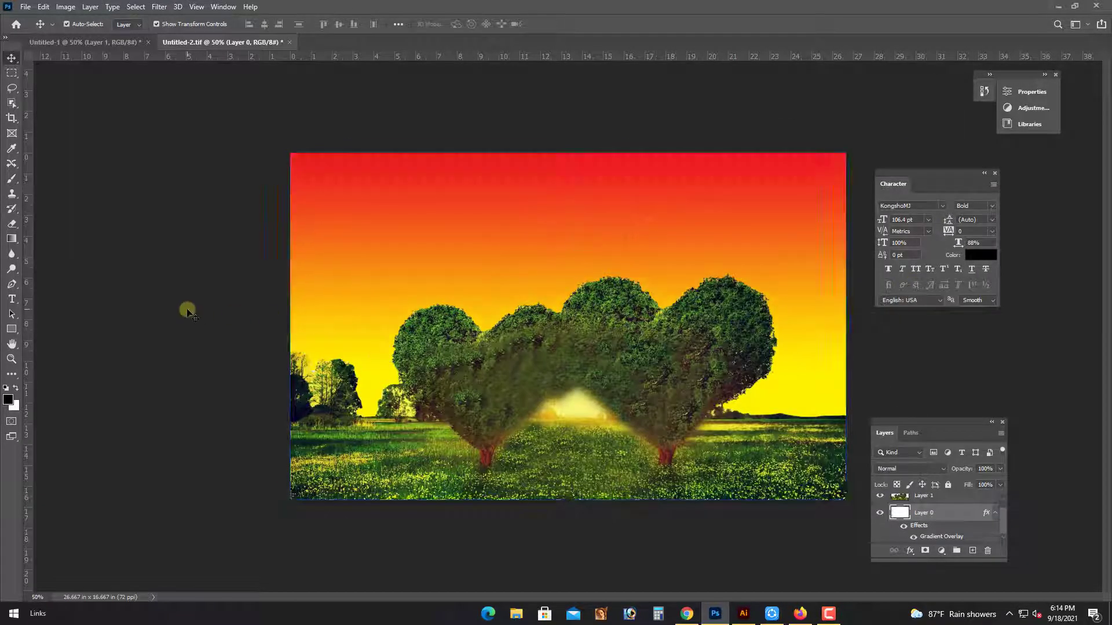
Make Layer 0, the gradient sky, the working layer
click(545, 376)
right_click(502, 239)
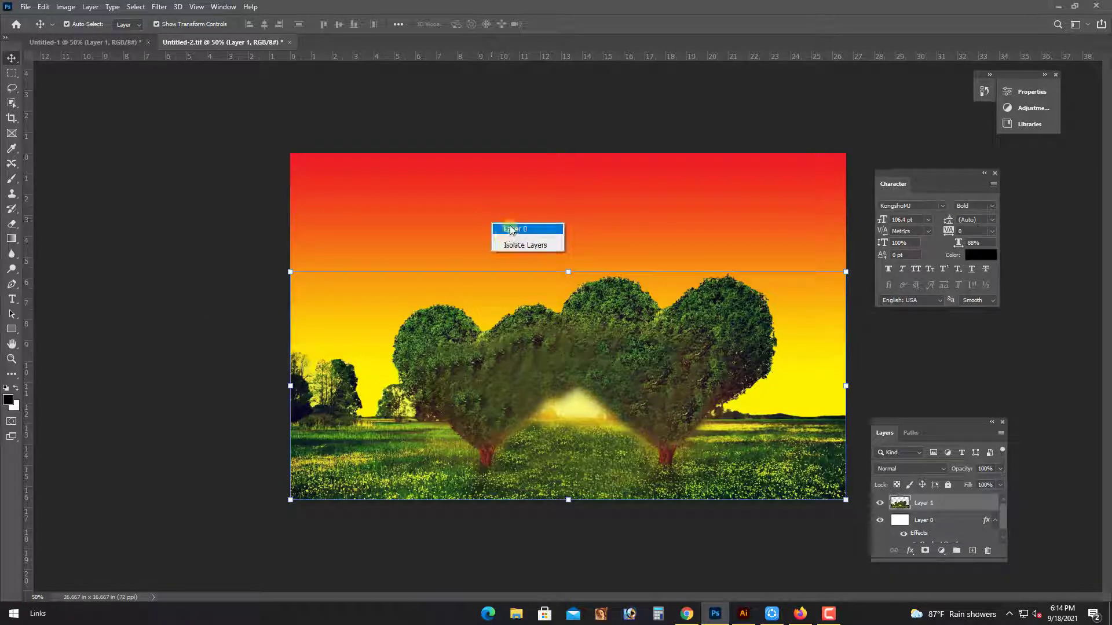
click(521, 227)
right_click(537, 231)
click(559, 238)
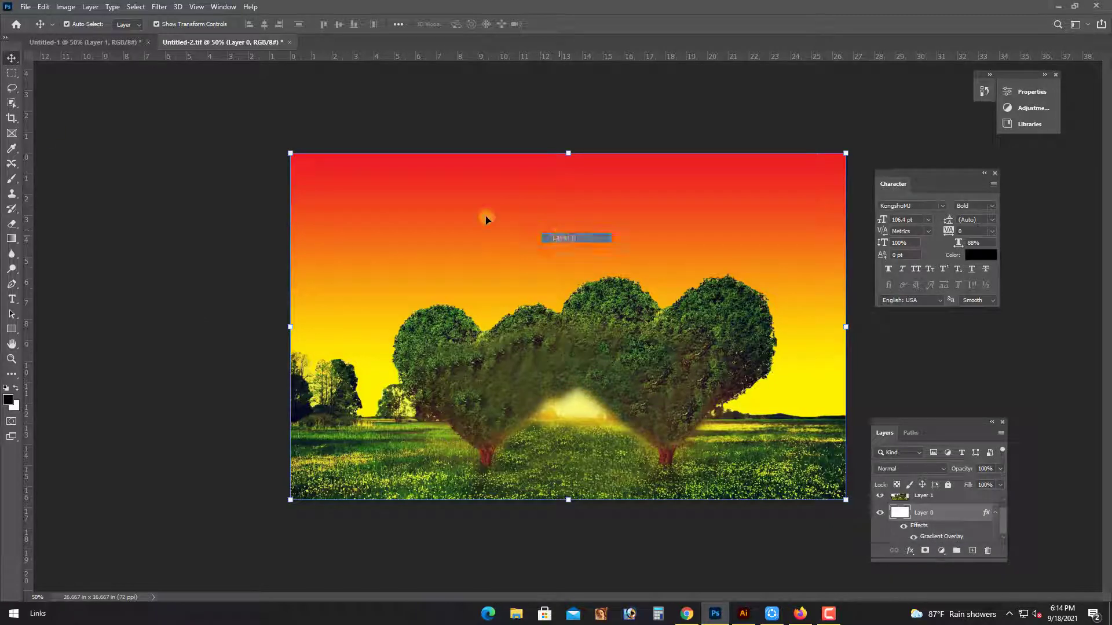
Draw a circular selection in the sky and fill it white on a new layer
right_click(12, 74)
click(64, 81)
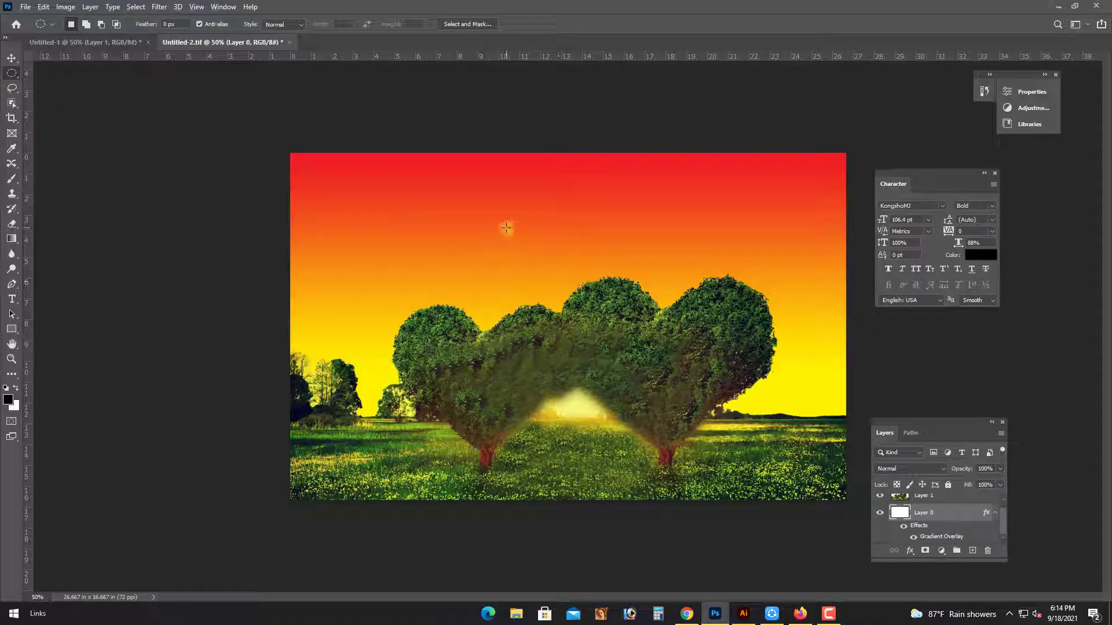
drag(506, 228, 557, 279)
key(ctrl+shift+alt+n)
key(ctrl+BackSpace)
key(ctrl+d)
Move the white circle into the gap between the trees and raise it above them
key(v)
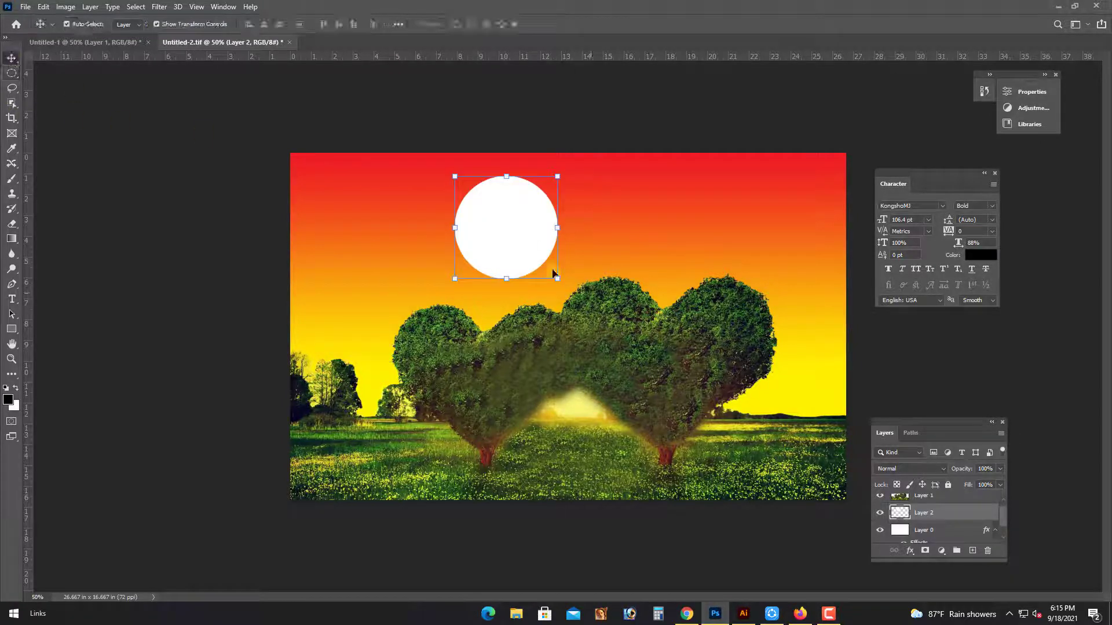
drag(520, 228, 596, 399)
key(ctrl+])
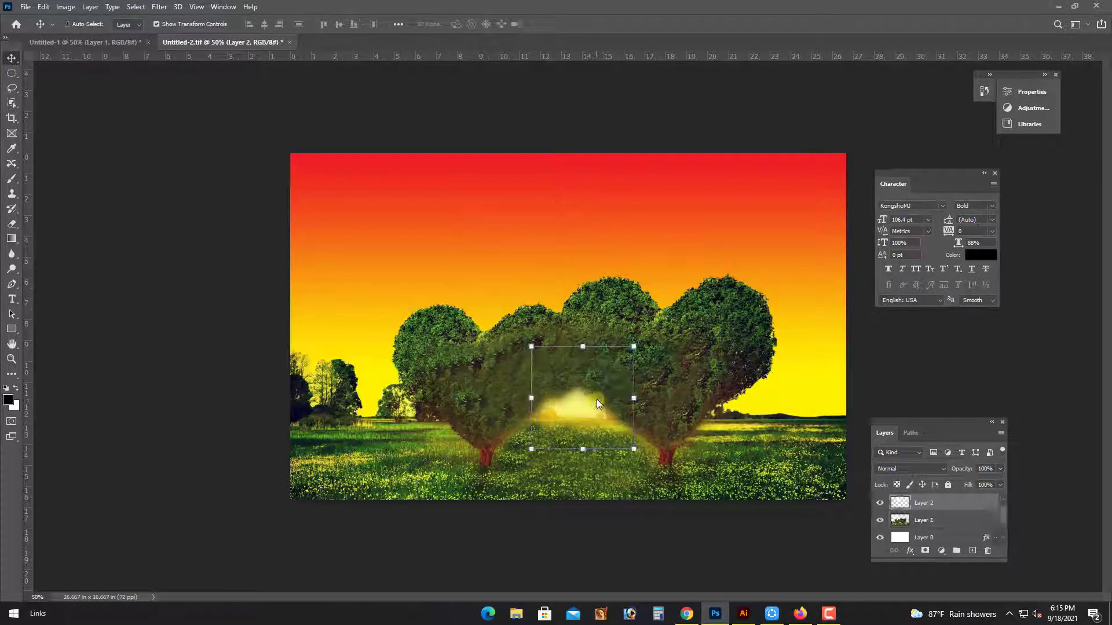
drag(614, 399, 607, 397)
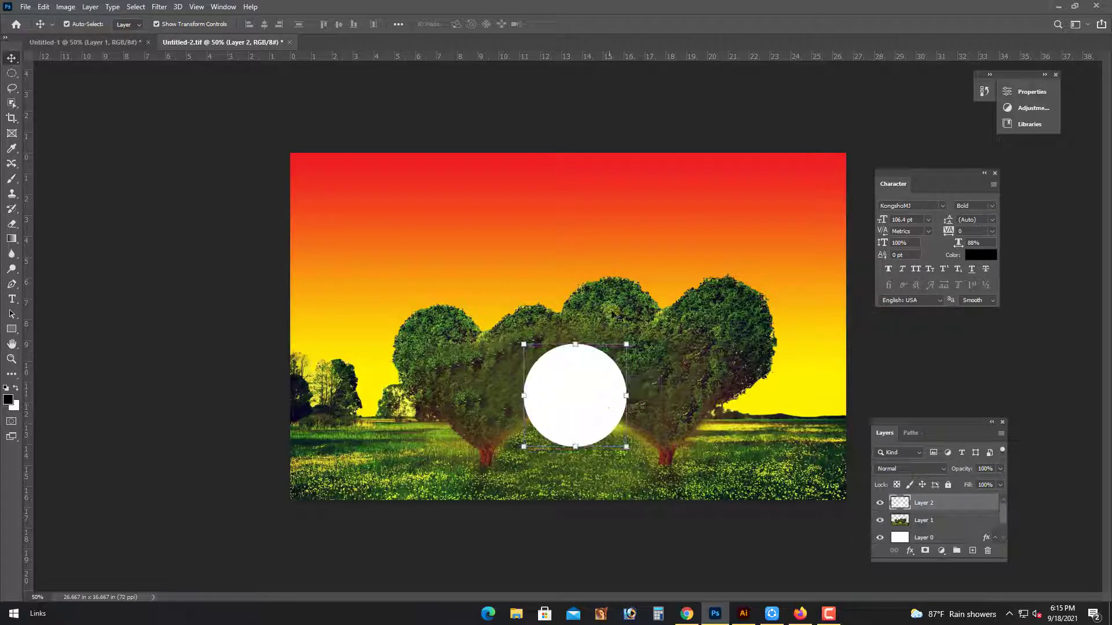
Copy the gradient layer style from the sky's Layer 0
right_click(608, 194)
click(634, 199)
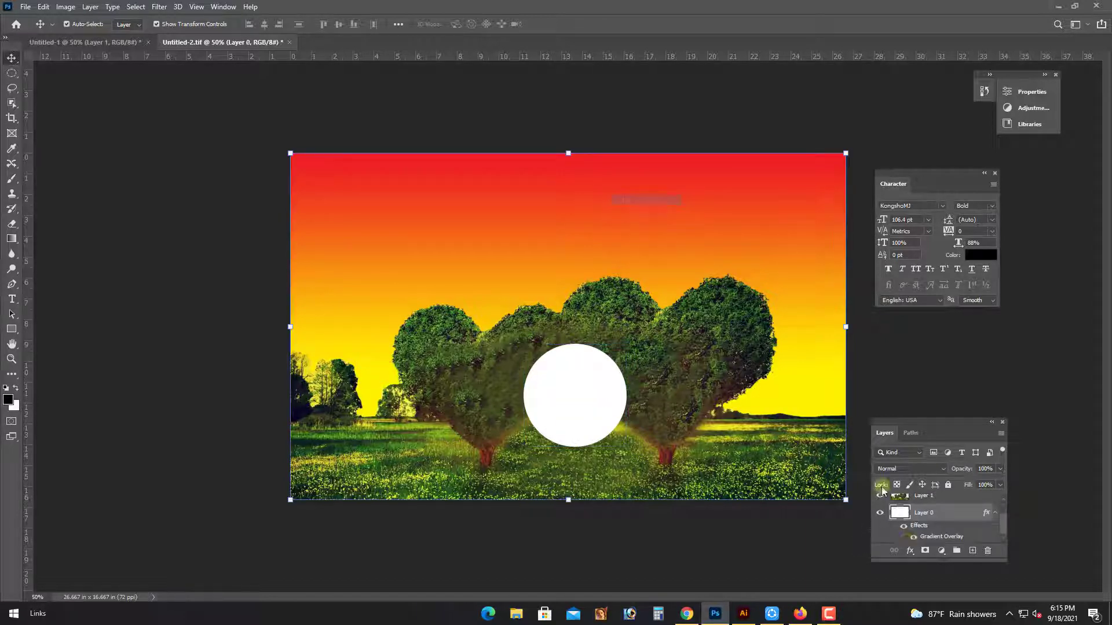
right_click(925, 519)
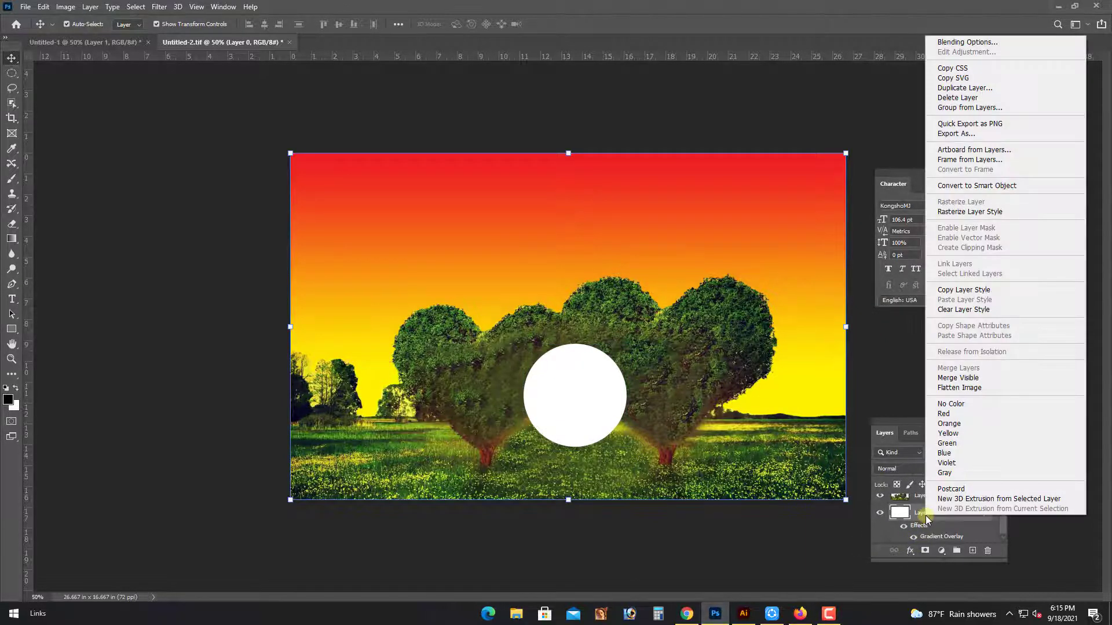
click(956, 290)
Paste the style onto the circle's Layer 2 and bring up its Blending Options
click(573, 398)
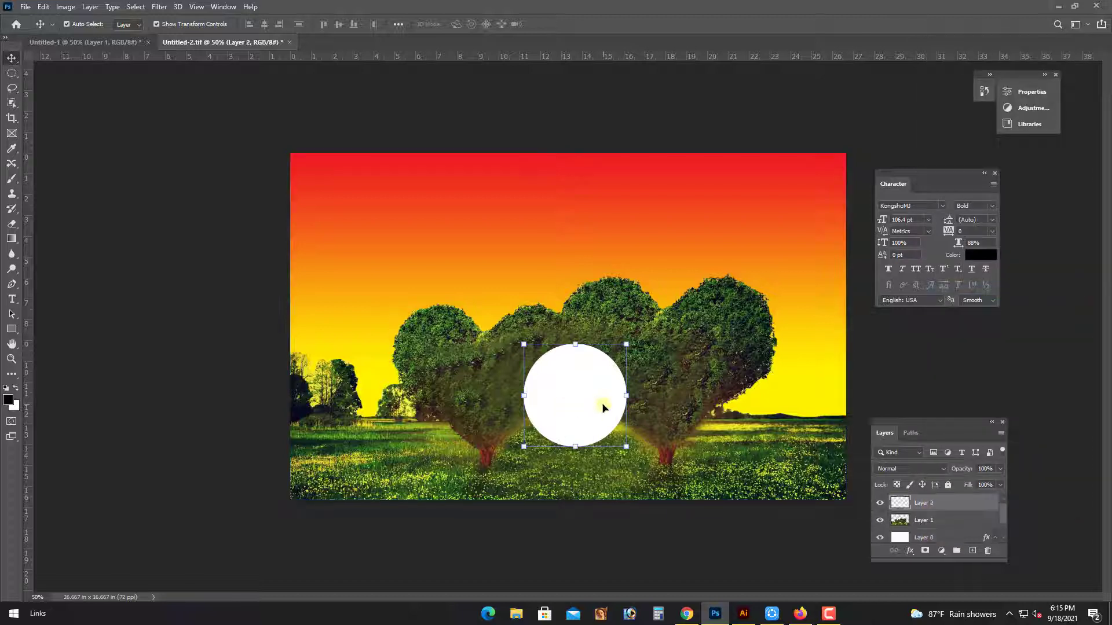
right_click(927, 505)
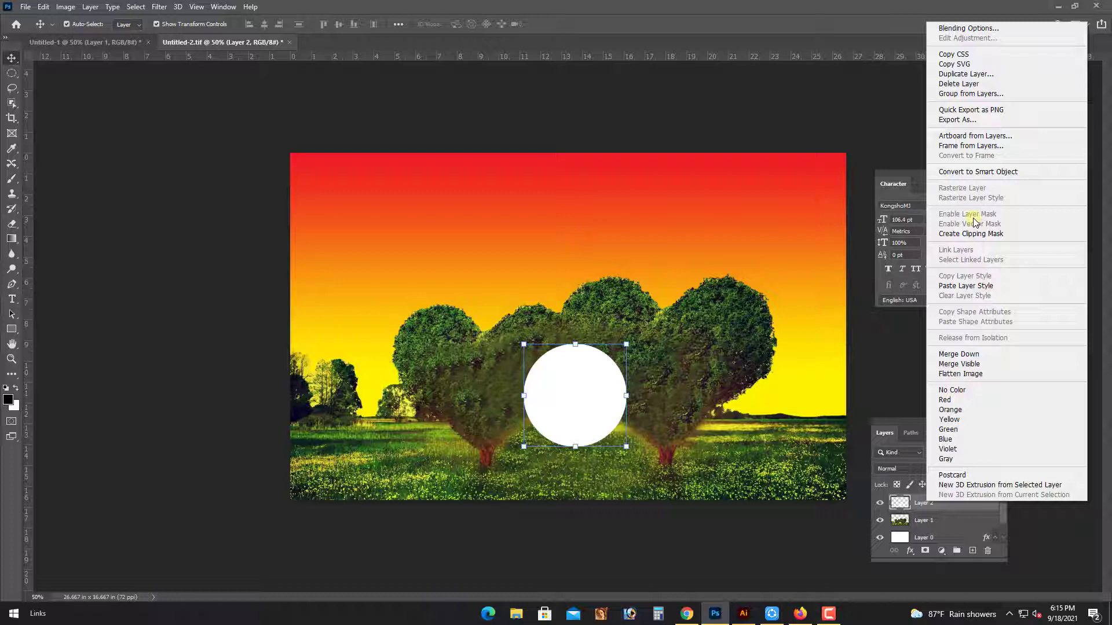
click(966, 285)
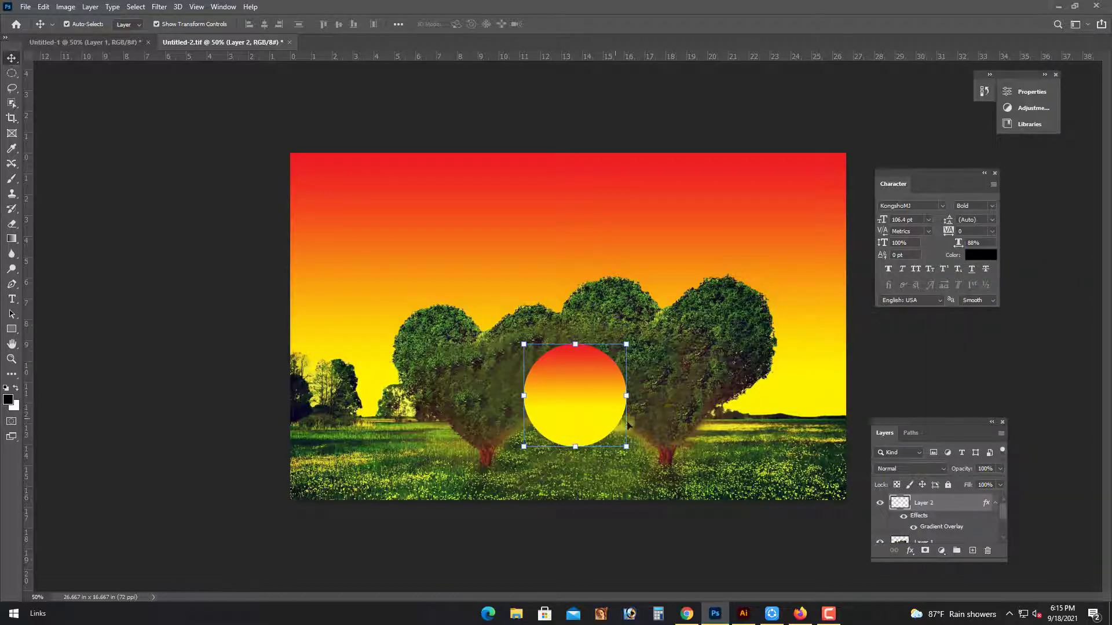
right_click(931, 502)
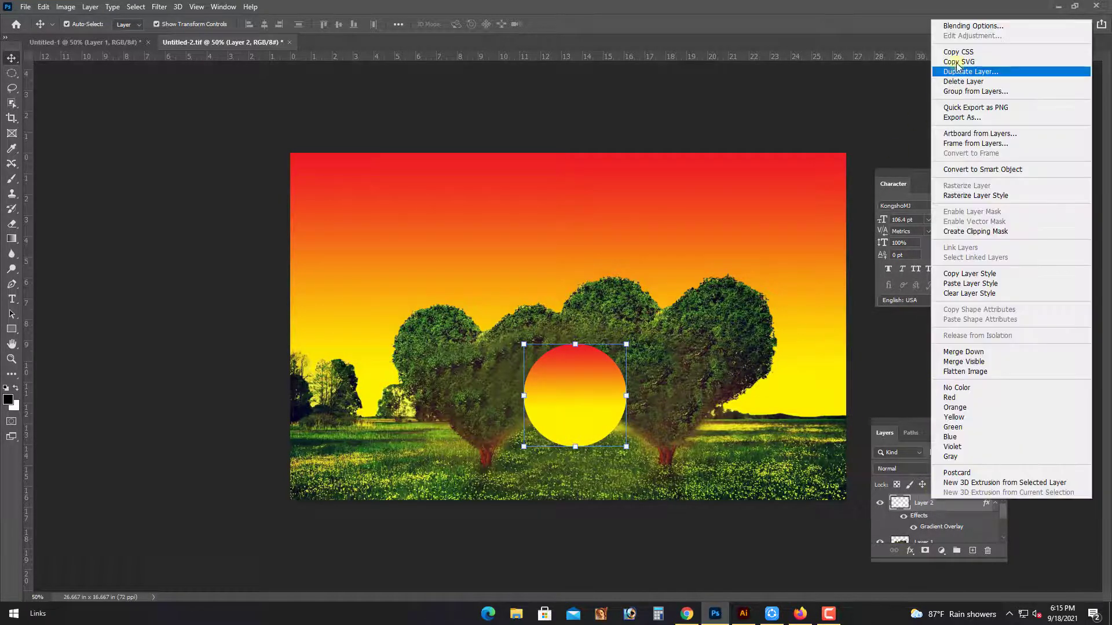
click(967, 26)
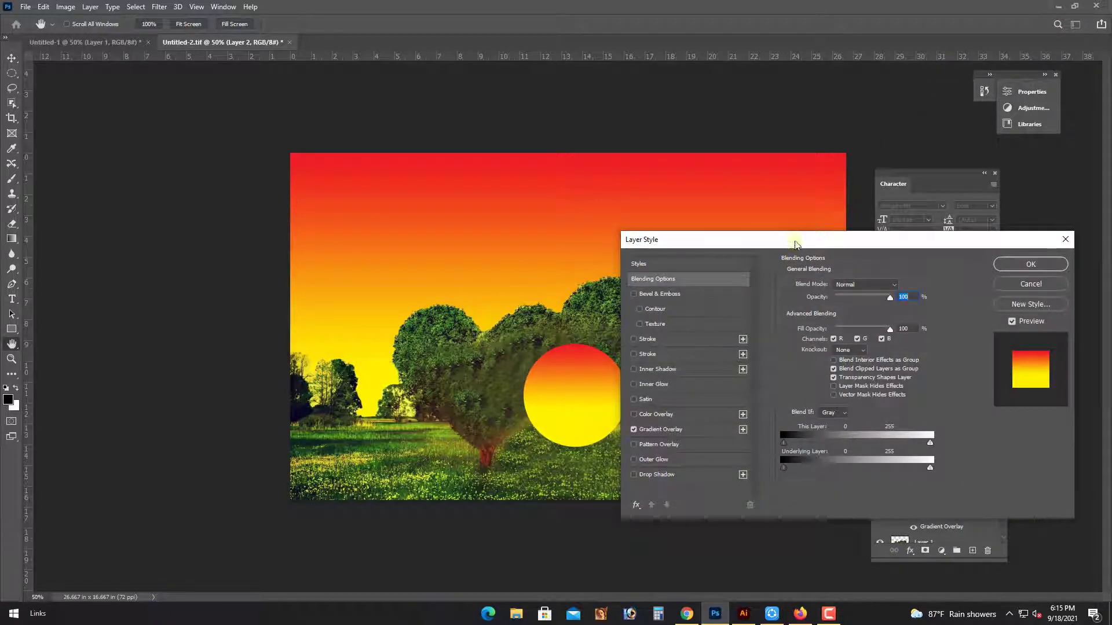
Set the sun's Gradient Overlay style to Radial and select its left gradient stop
drag(795, 243, 798, 183)
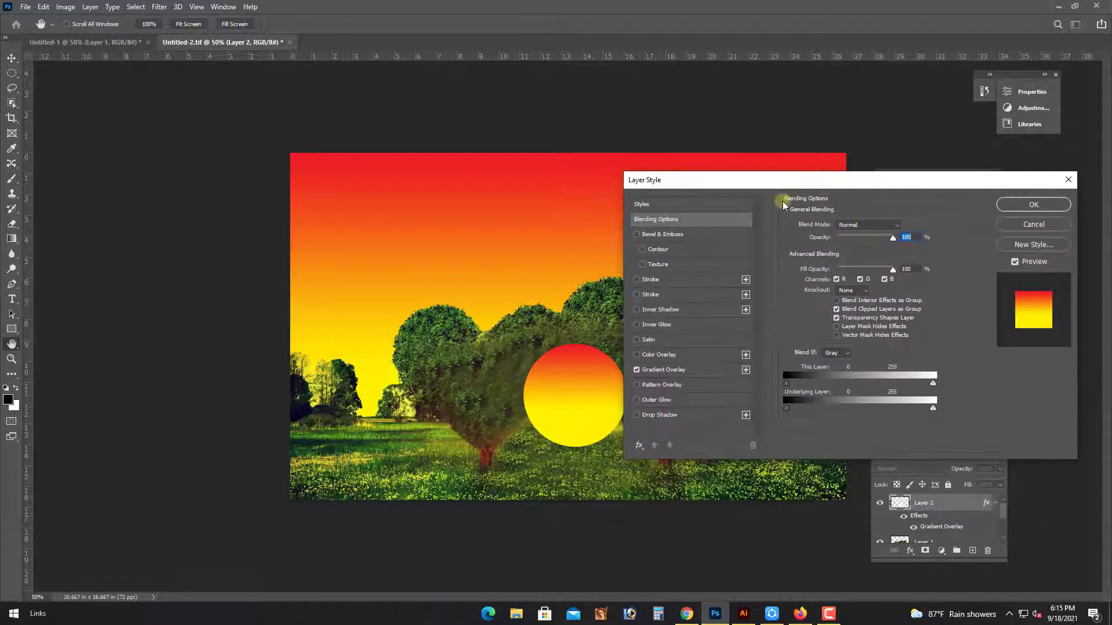
click(684, 369)
click(860, 267)
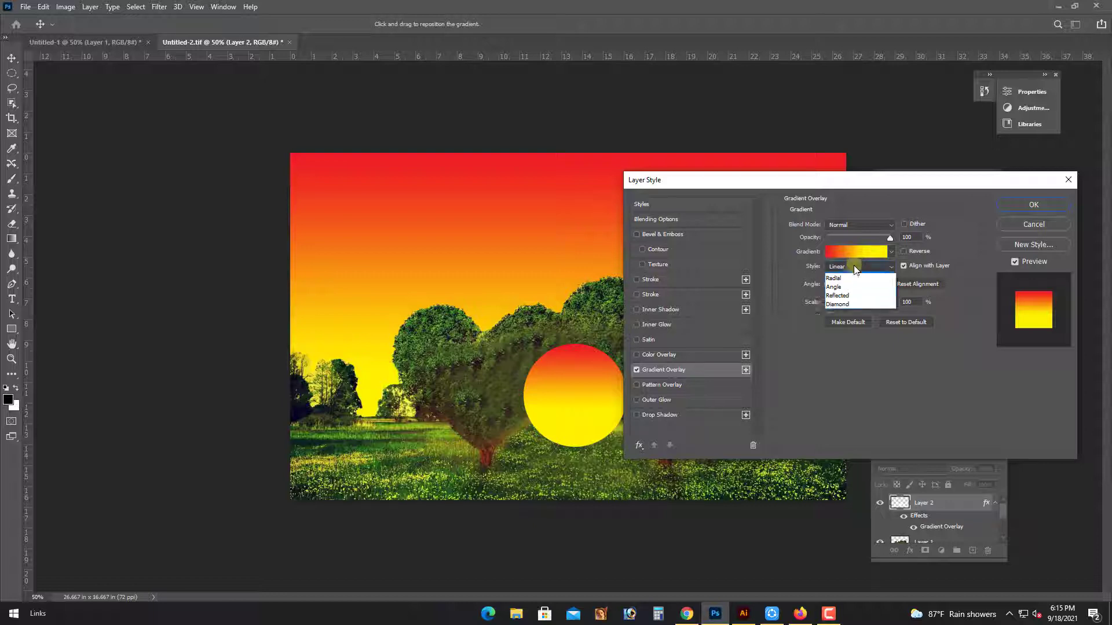
click(839, 282)
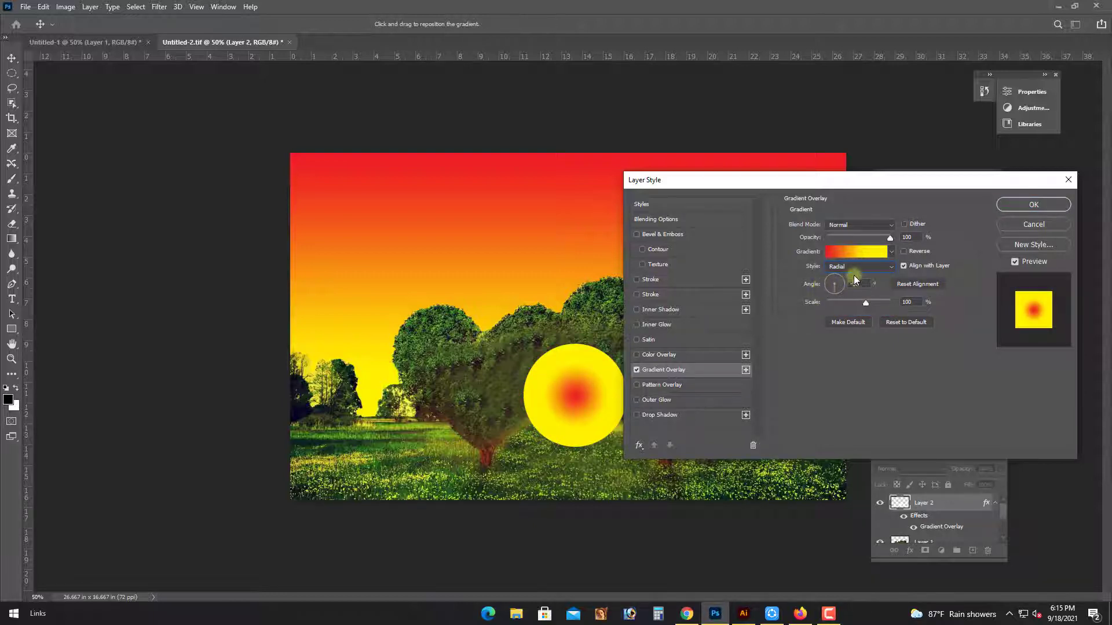
click(856, 253)
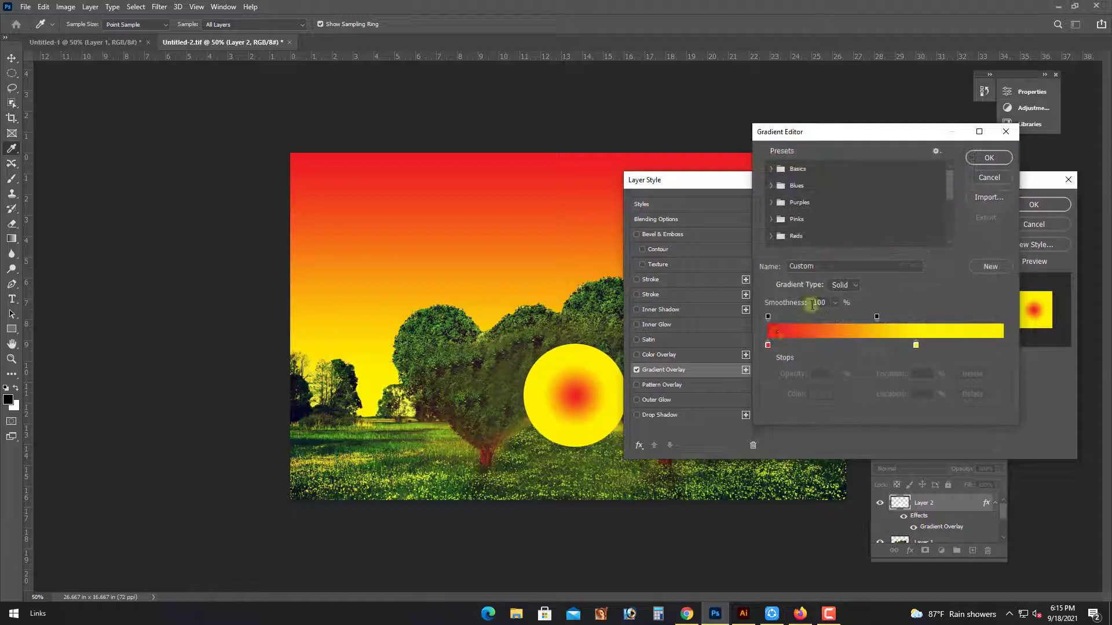
click(768, 346)
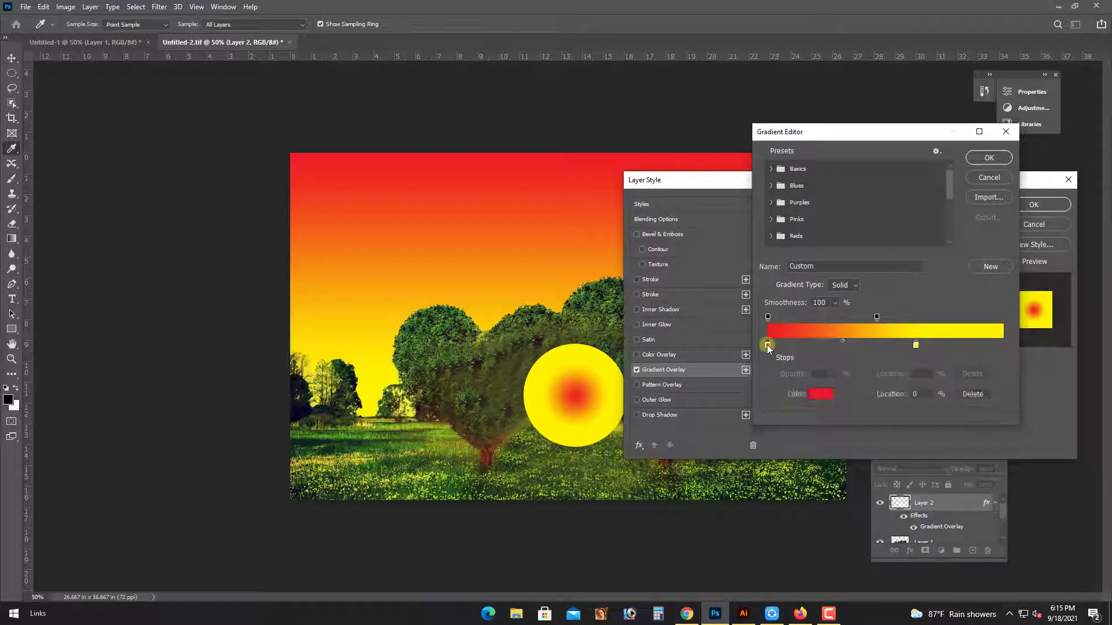
Recolour the gradient's starting stop to yellow (M0, Y100)
click(816, 396)
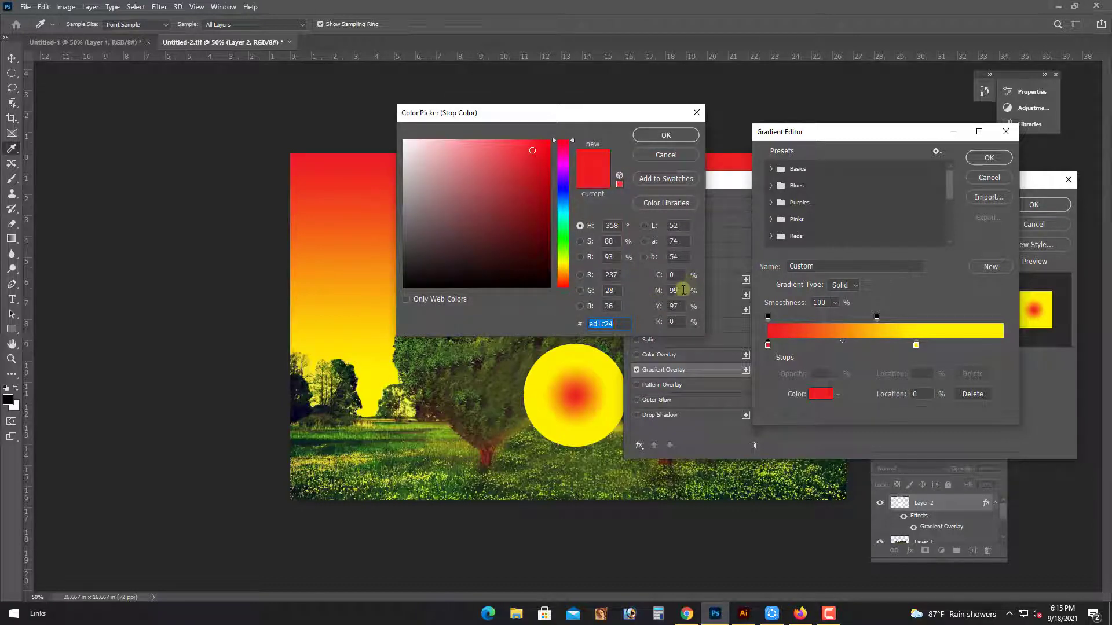
double_click(683, 290)
text(0)
key(Tab)
text(0)
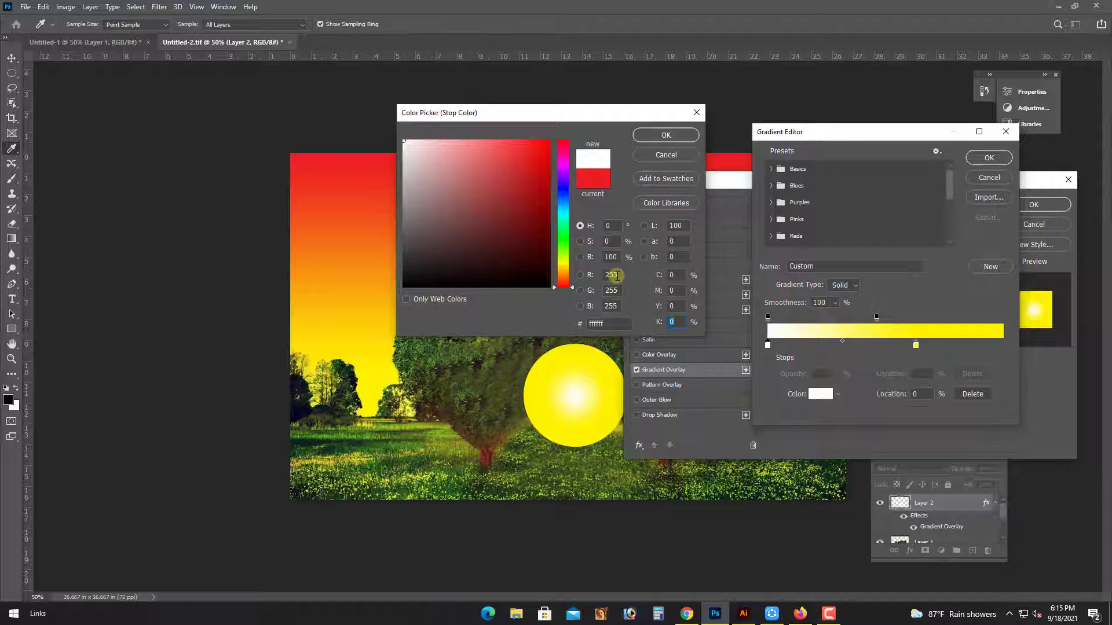
text(1)
key(shift+Tab)
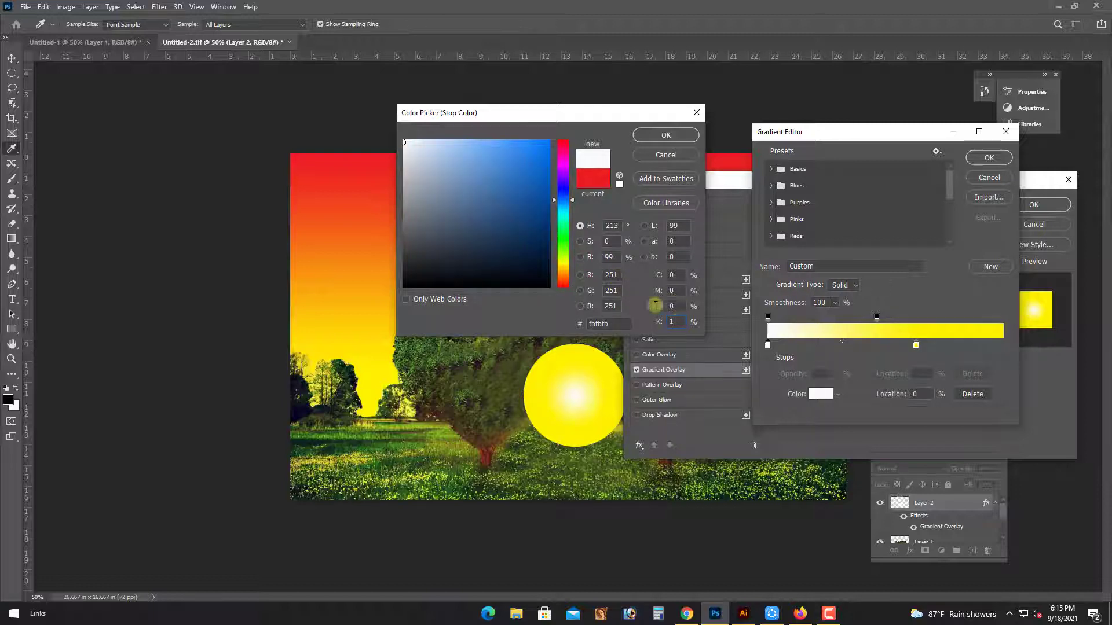
text(100)
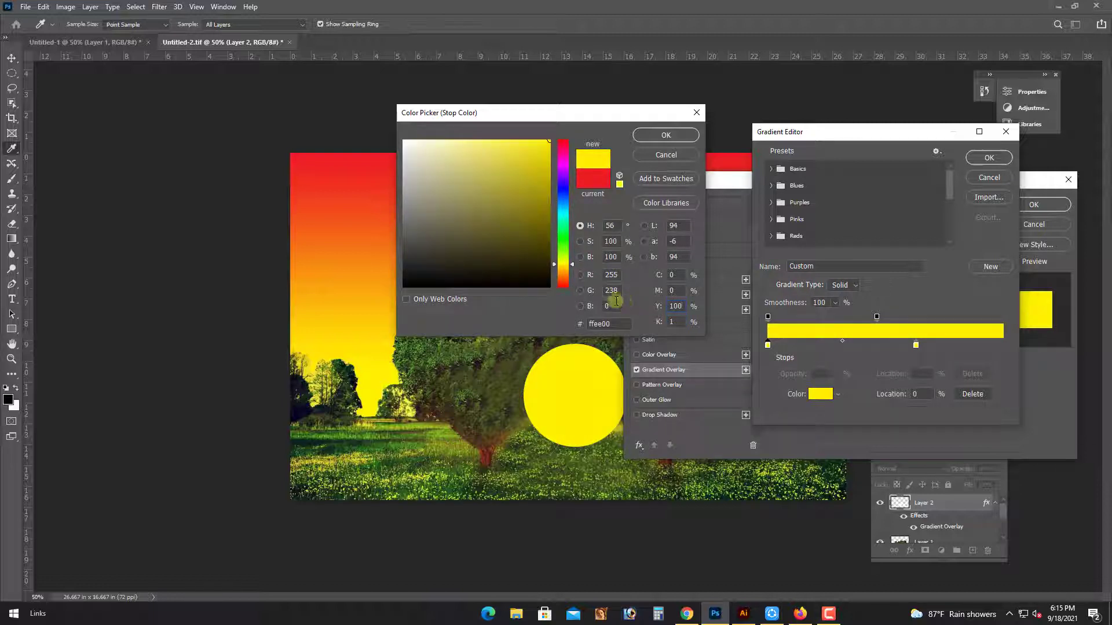
key(Return)
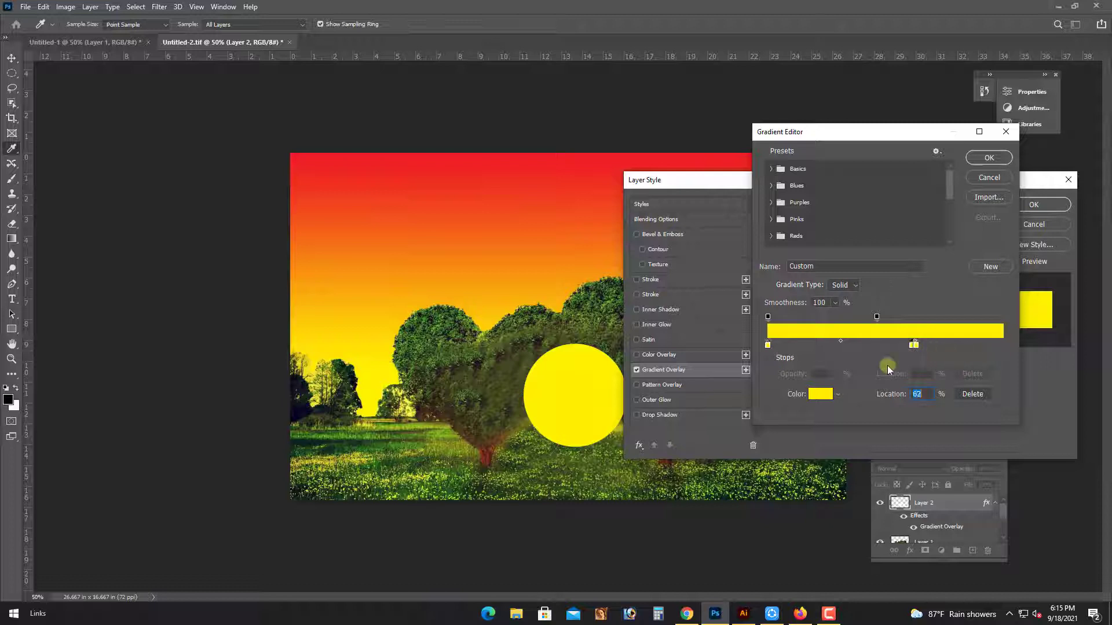
Recolour the outer stop to red (M100, Y100)
drag(914, 347, 915, 347)
click(820, 394)
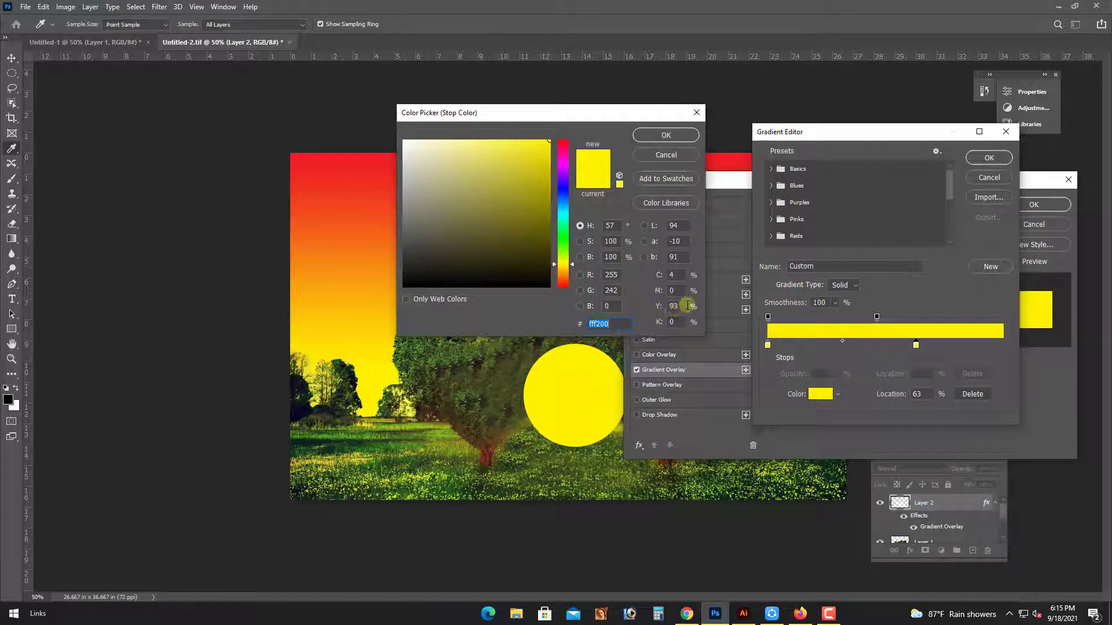
click(675, 290)
text(100)
key(Tab)
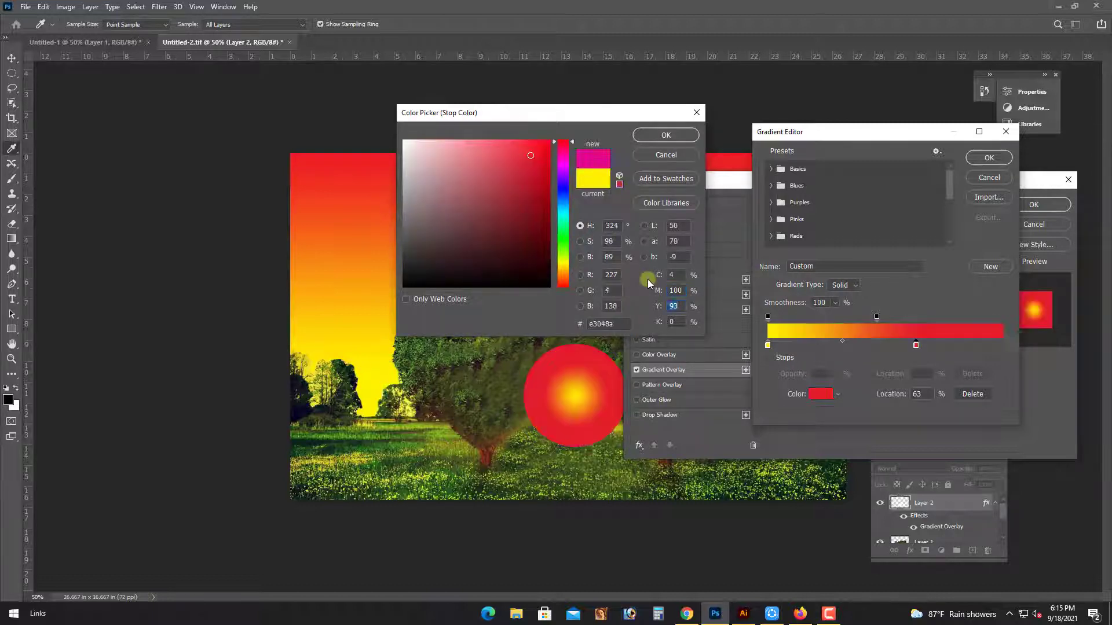
text(100)
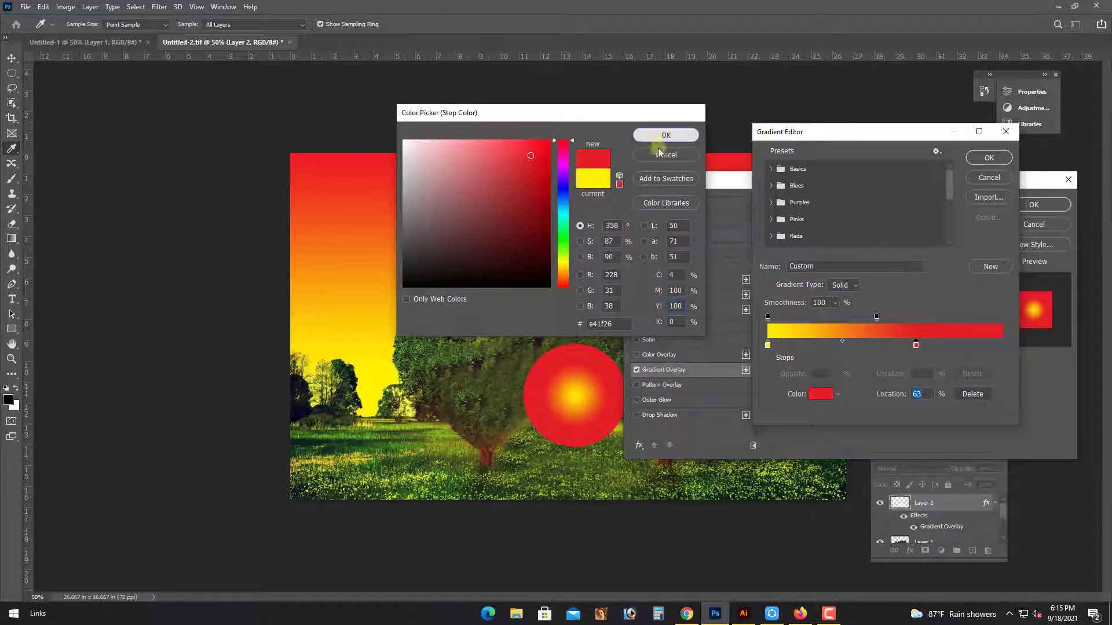
click(660, 137)
Add and reposition stops to widen the yellow centre and thin the red rim, then confirm
mouse_move(876, 316)
mouse_down()
mouse_move(910, 316)
mouse_move(955, 345)
mouse_up()
drag(911, 316, 964, 316)
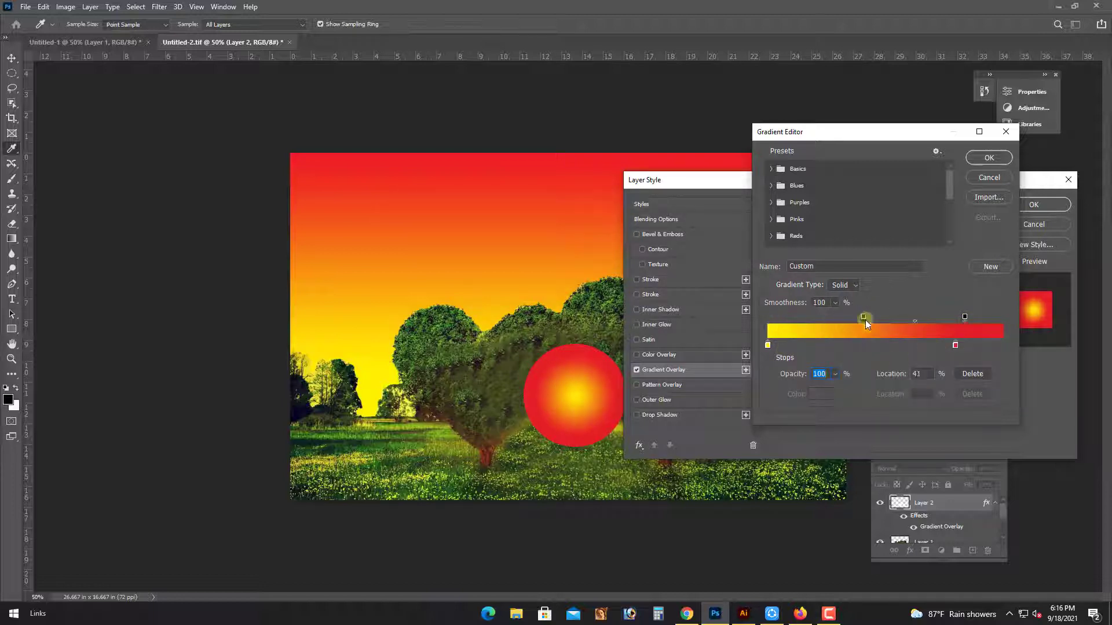
mouse_move(767, 345)
mouse_down()
mouse_move(921, 346)
mouse_move(829, 346)
mouse_move(830, 356)
mouse_move(826, 345)
mouse_up()
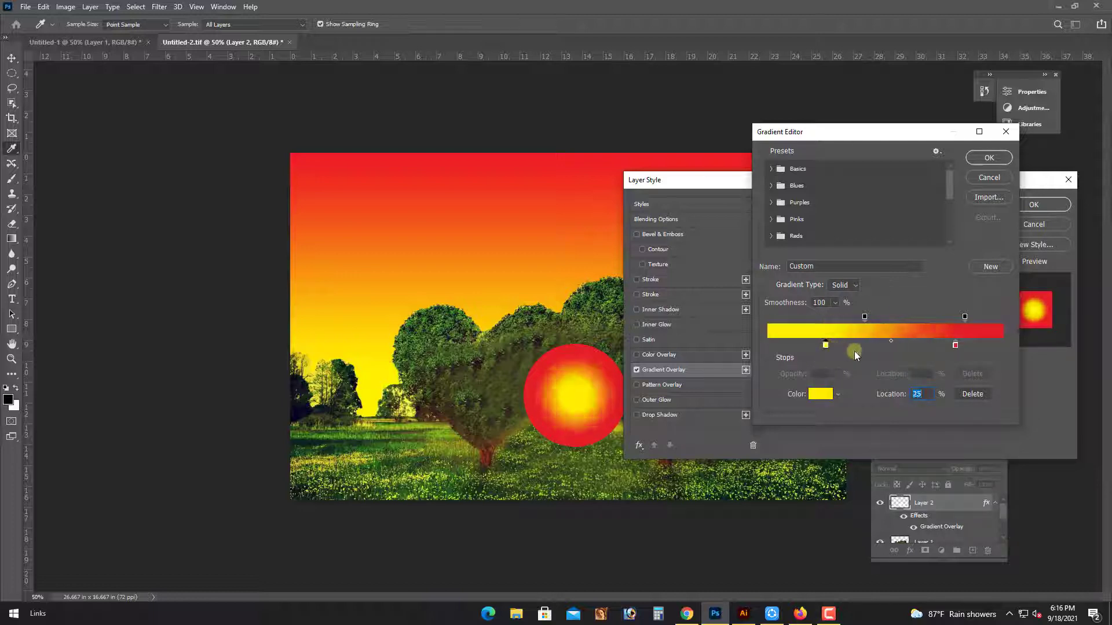
click(914, 345)
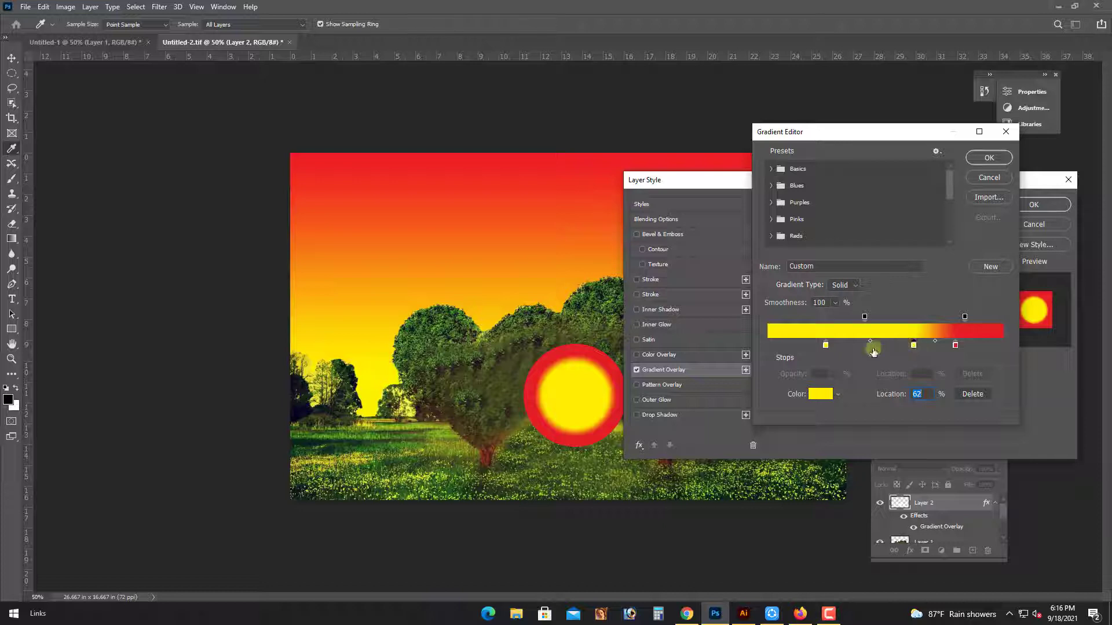
click(829, 345)
drag(865, 316, 808, 319)
drag(913, 346, 875, 346)
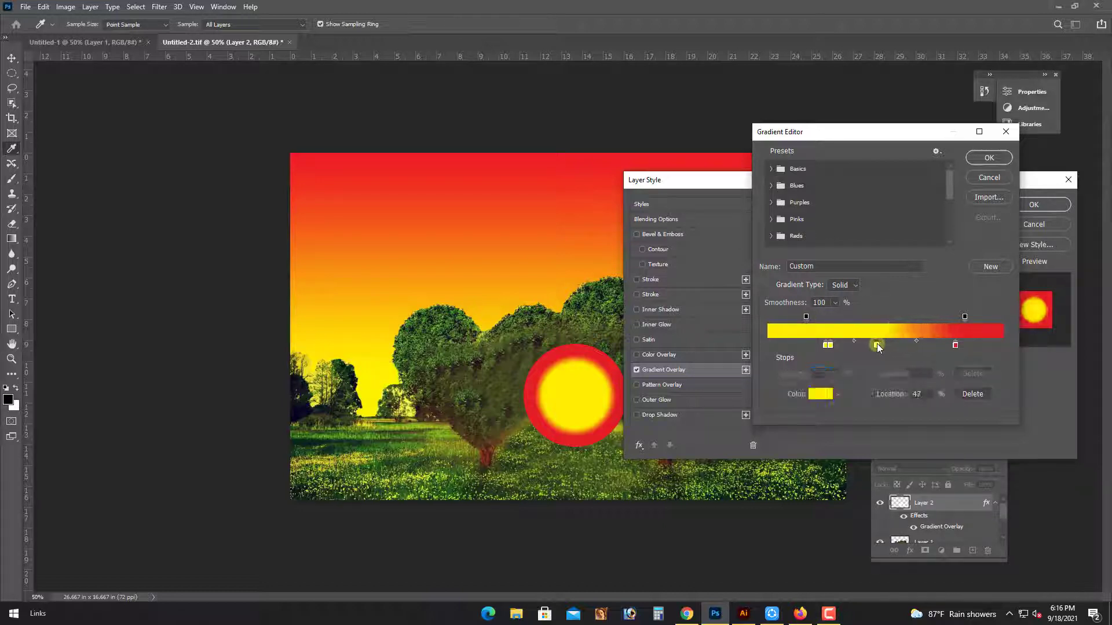
mouse_move(952, 347)
mouse_down()
mouse_move(967, 345)
mouse_move(970, 319)
mouse_up()
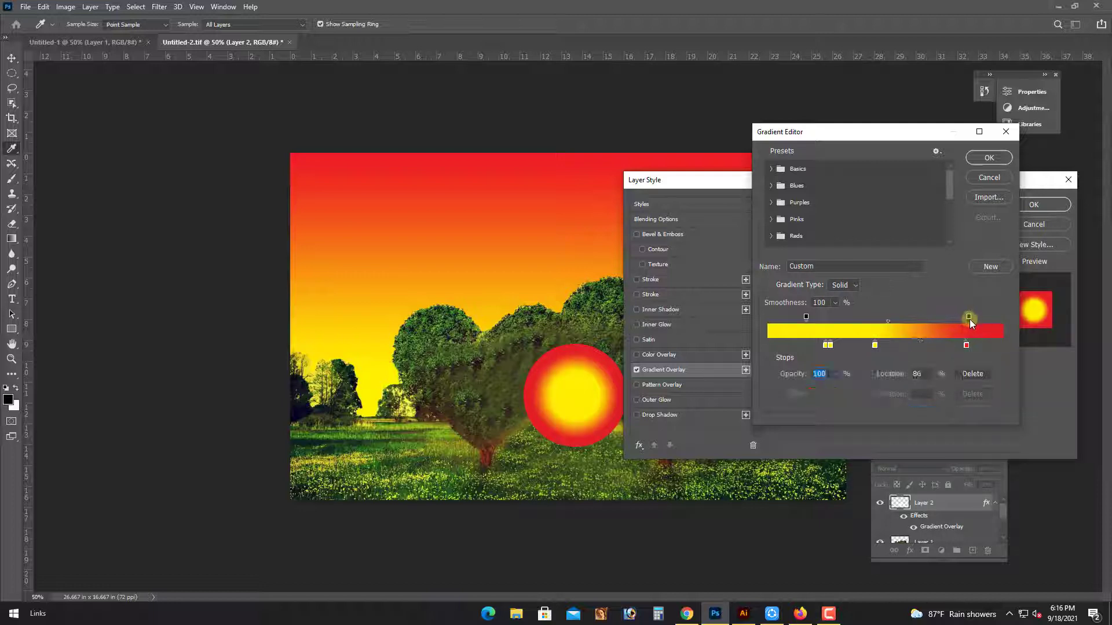
click(945, 349)
key(Return)
Apply the sun's style, then enlarge the sun circle and set it slightly lower
click(1033, 204)
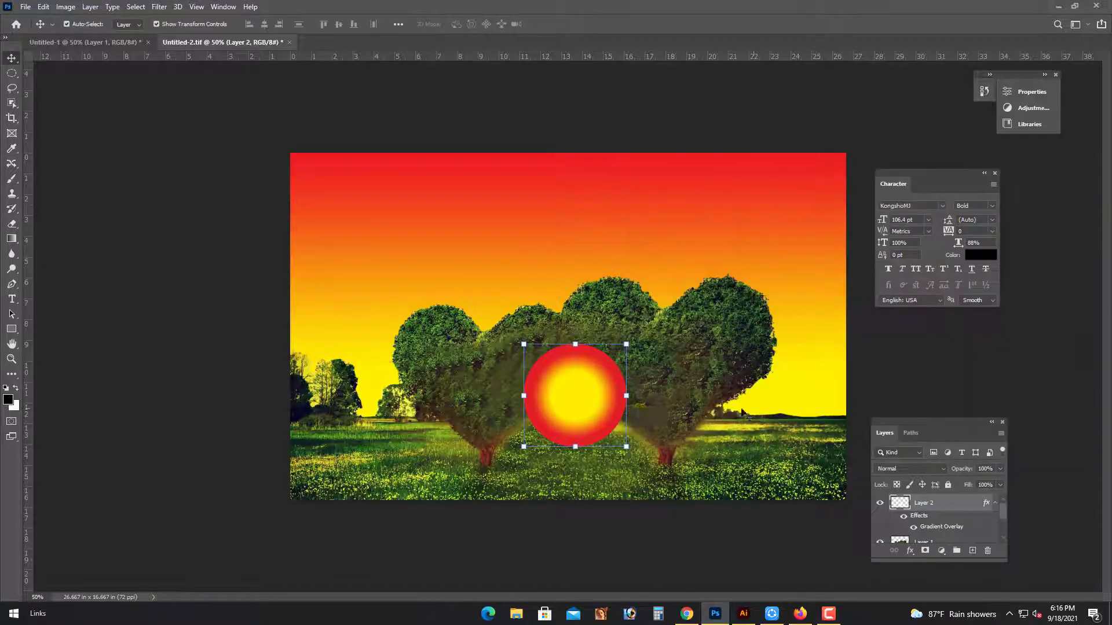
drag(608, 417, 612, 415)
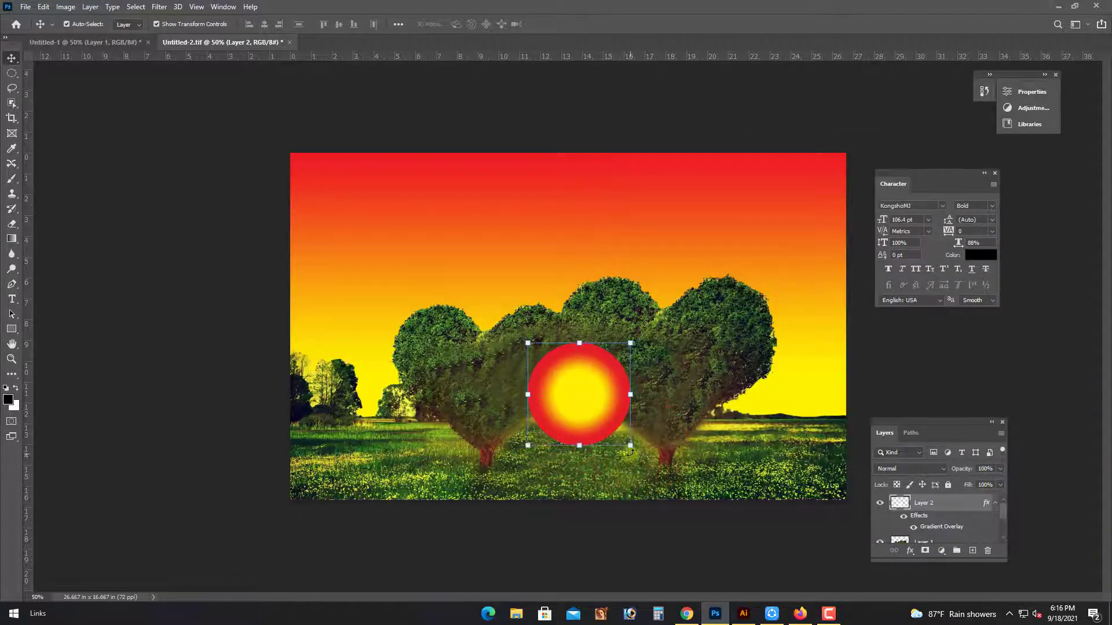
drag(649, 461, 662, 475)
drag(591, 413, 592, 423)
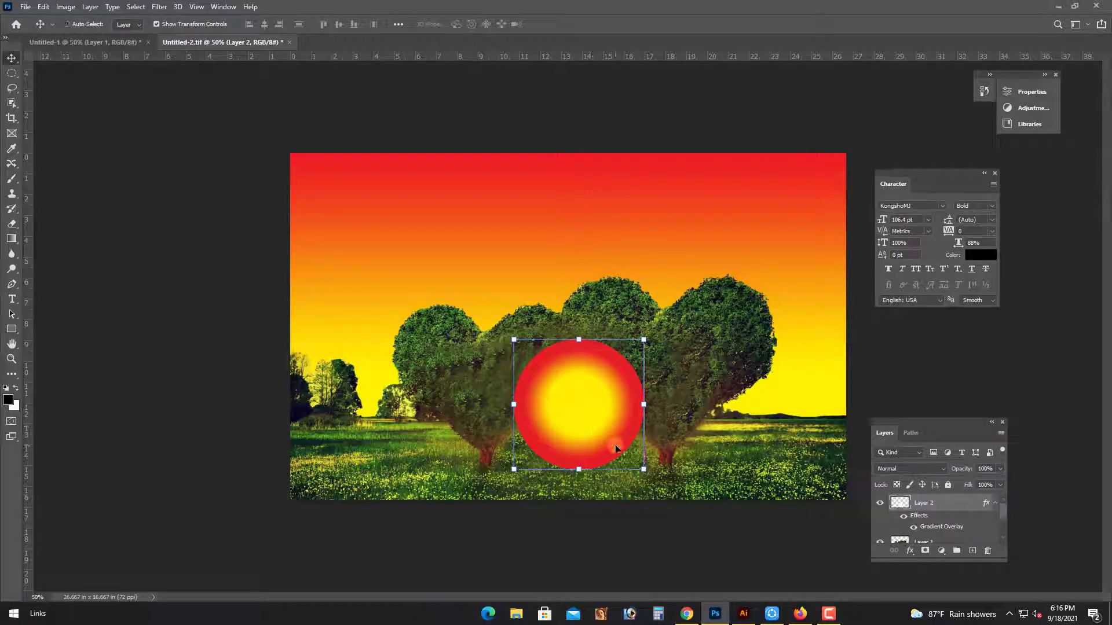
Try erasing the lower right of the sun, then undo it
key(ctrl+plus)
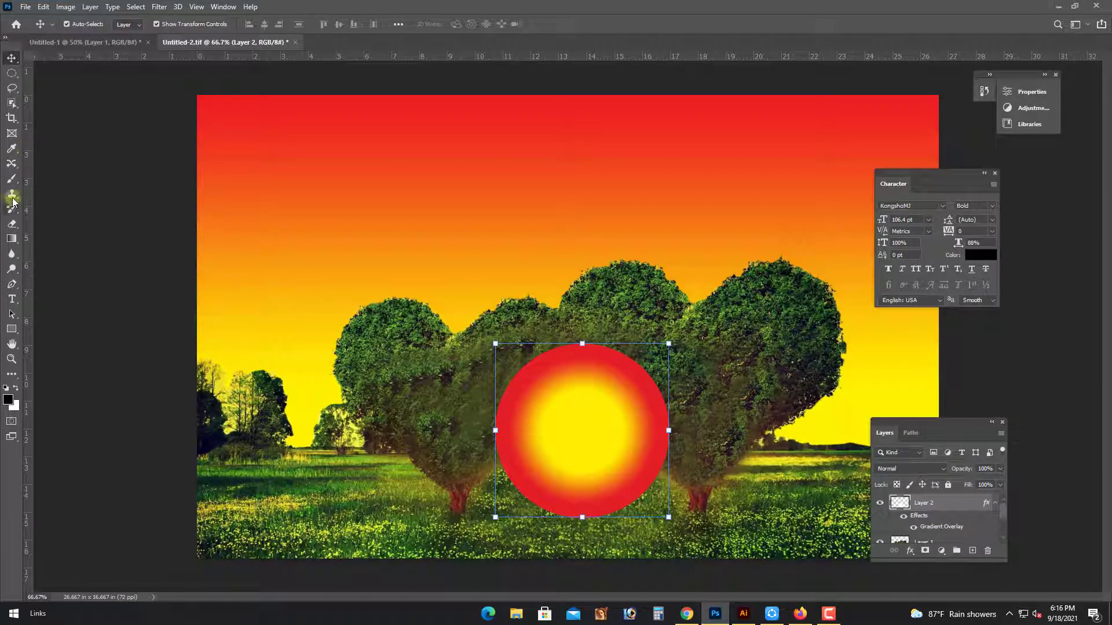
click(12, 223)
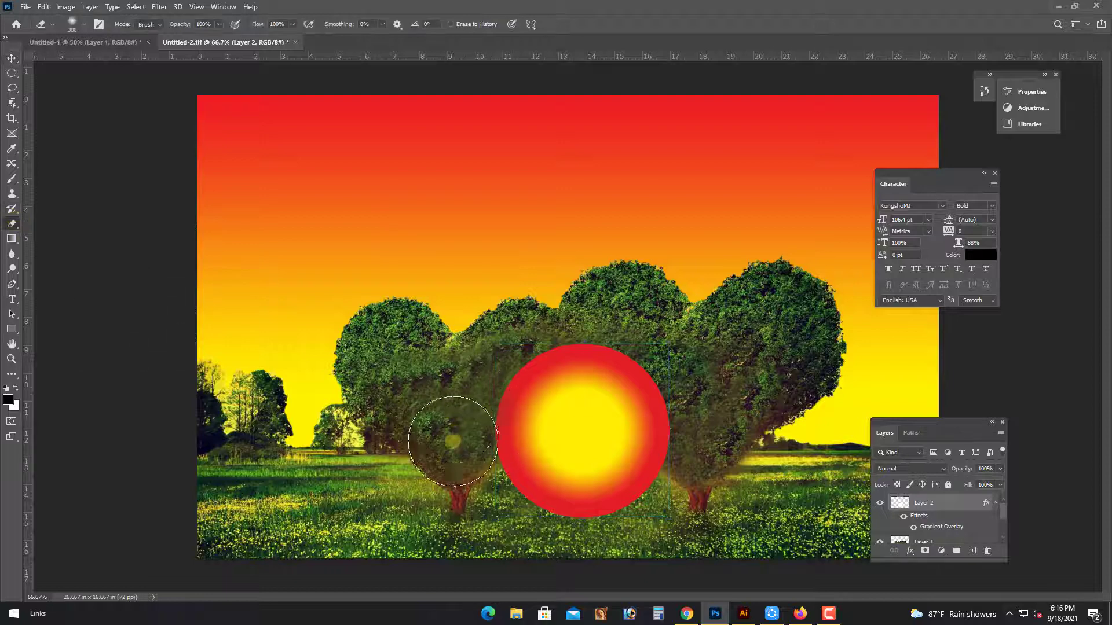
drag(525, 533, 724, 342)
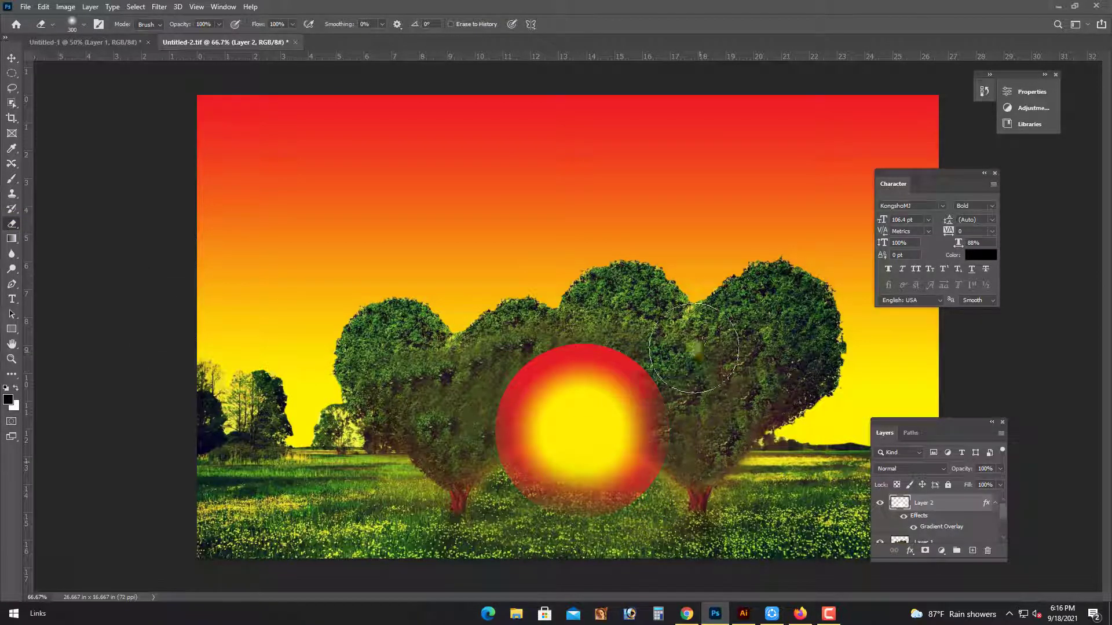
key(ctrl+z)
Zoom in to inspect the sun, then zoom back out to the whole image
key(ctrl+plus)
key(ctrl+plus)
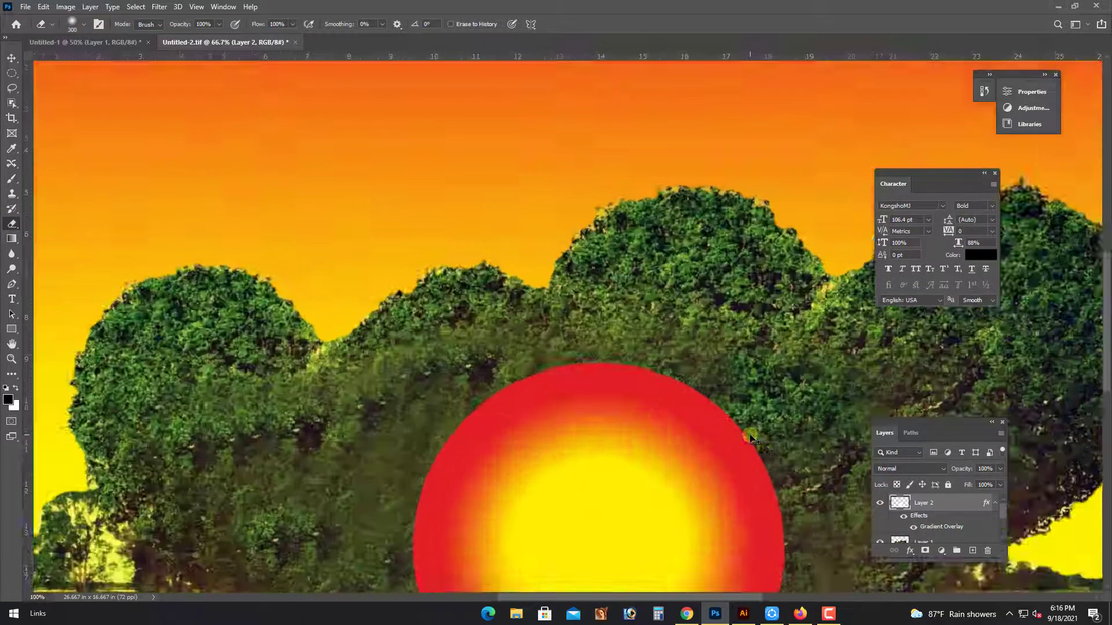
scroll(679, 462, down, 2)
scroll(588, 276, down, 3)
scroll(576, 345, down, 1)
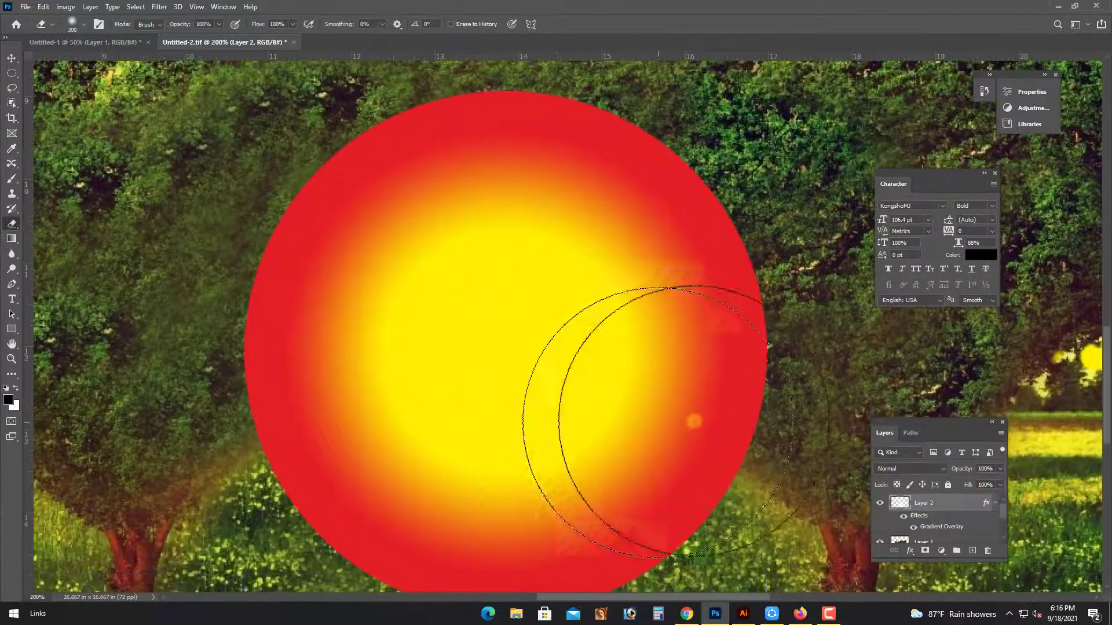
key(v)
key(ctrl+minus)
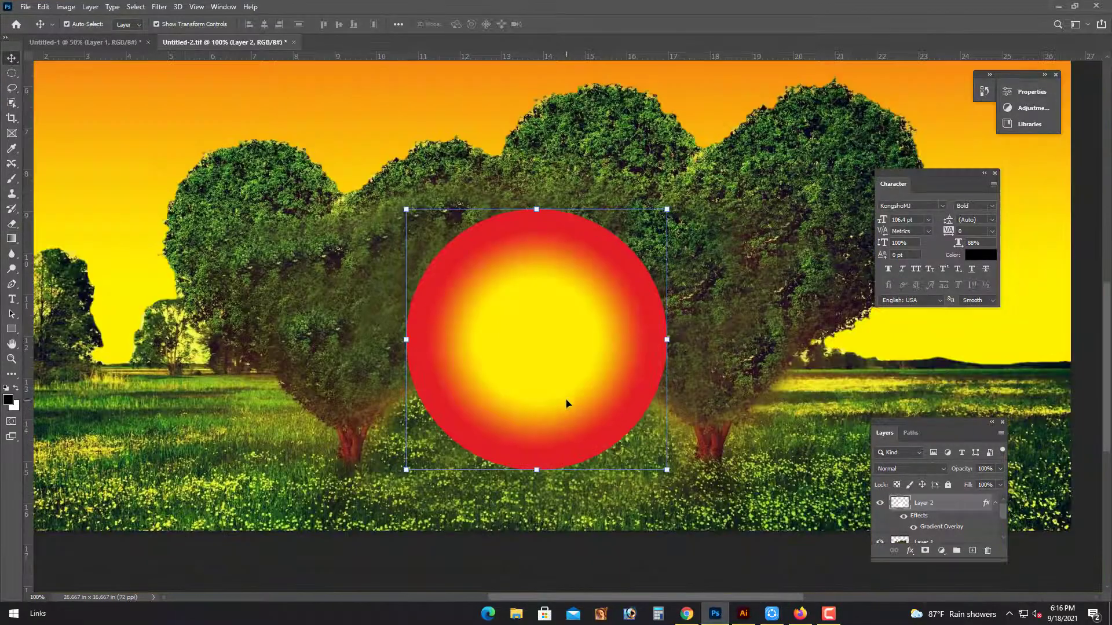
click(158, 7)
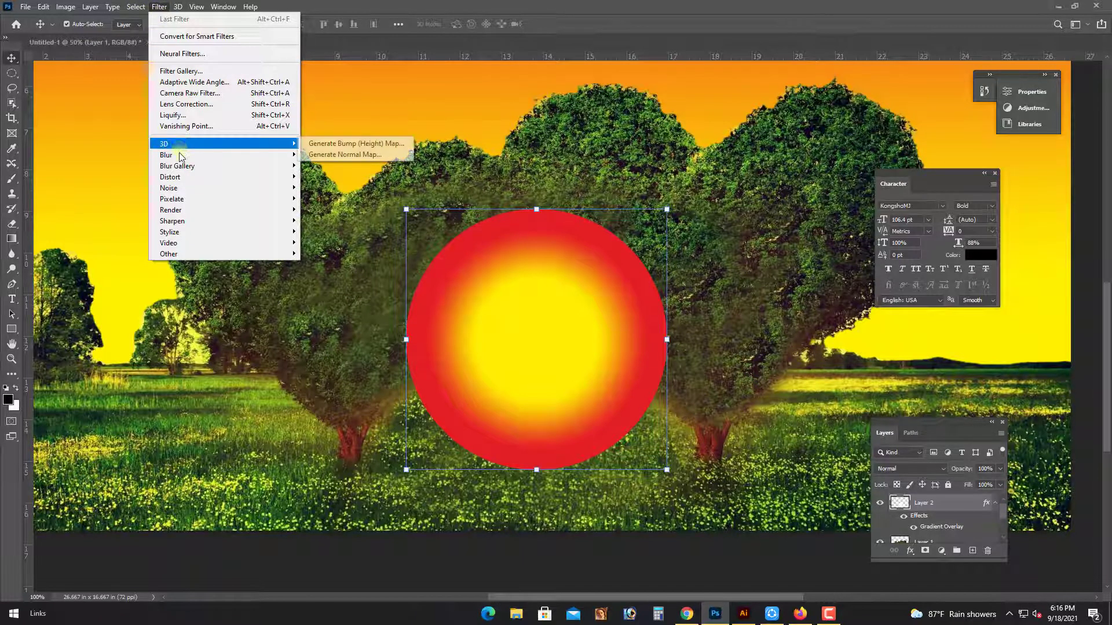
mouse_move(224, 155)
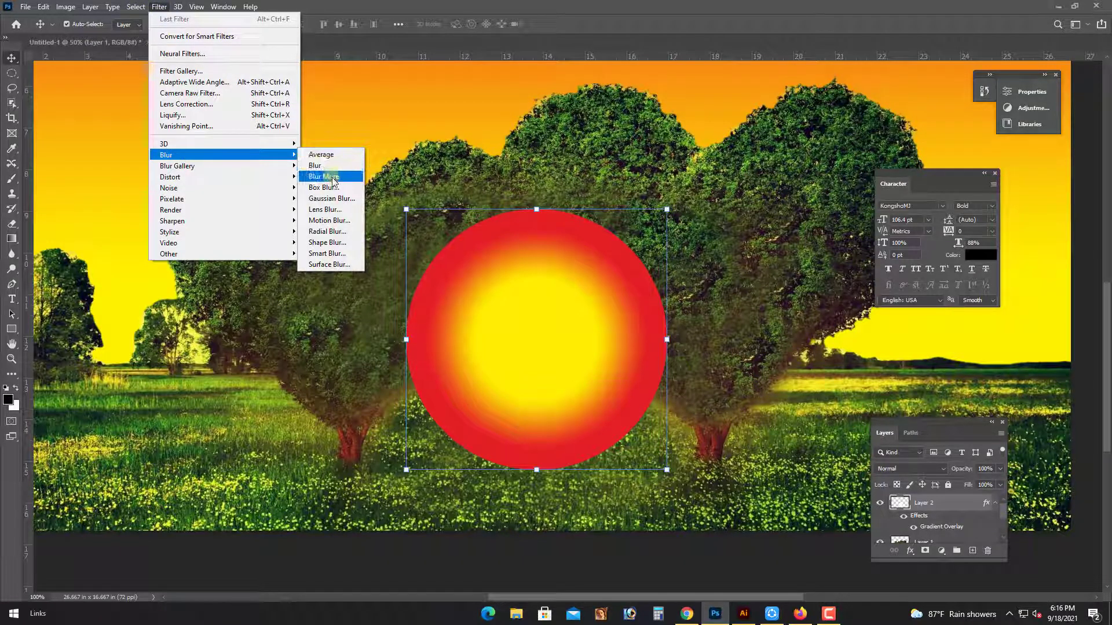
Apply a Gaussian Blur of about 41.5 pixels radius to the sun
click(331, 198)
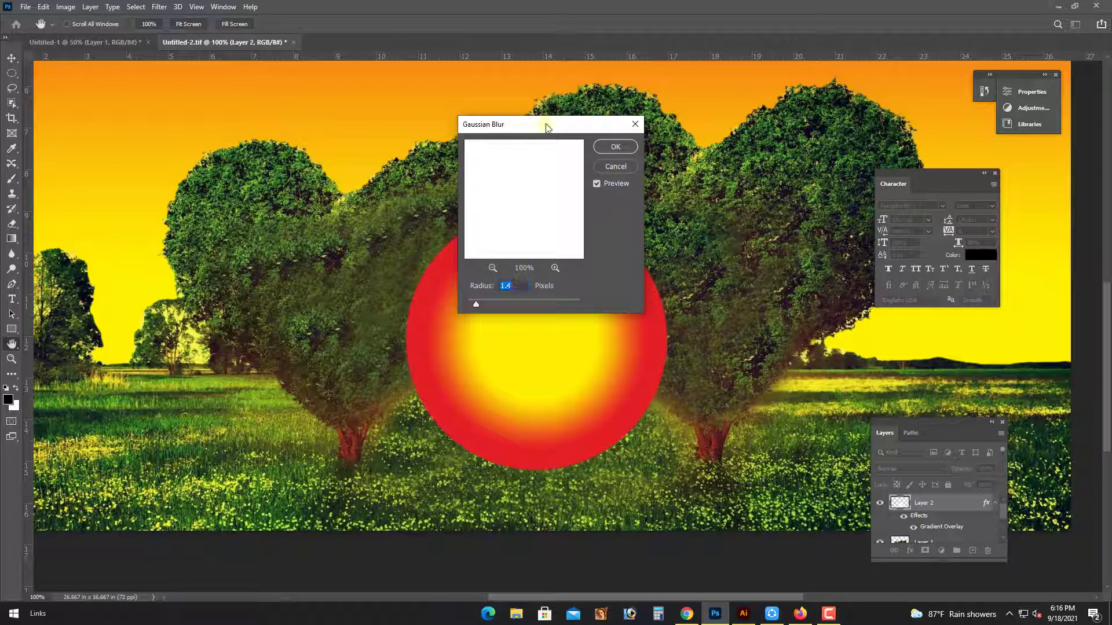
drag(545, 128, 749, 149)
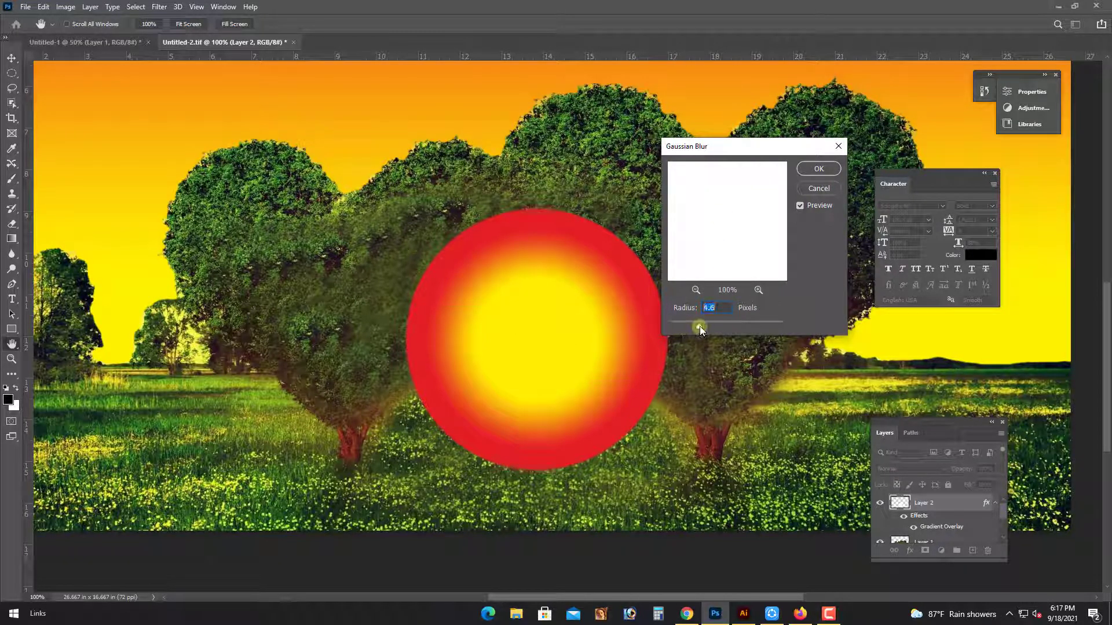
drag(713, 326, 750, 328)
key(Return)
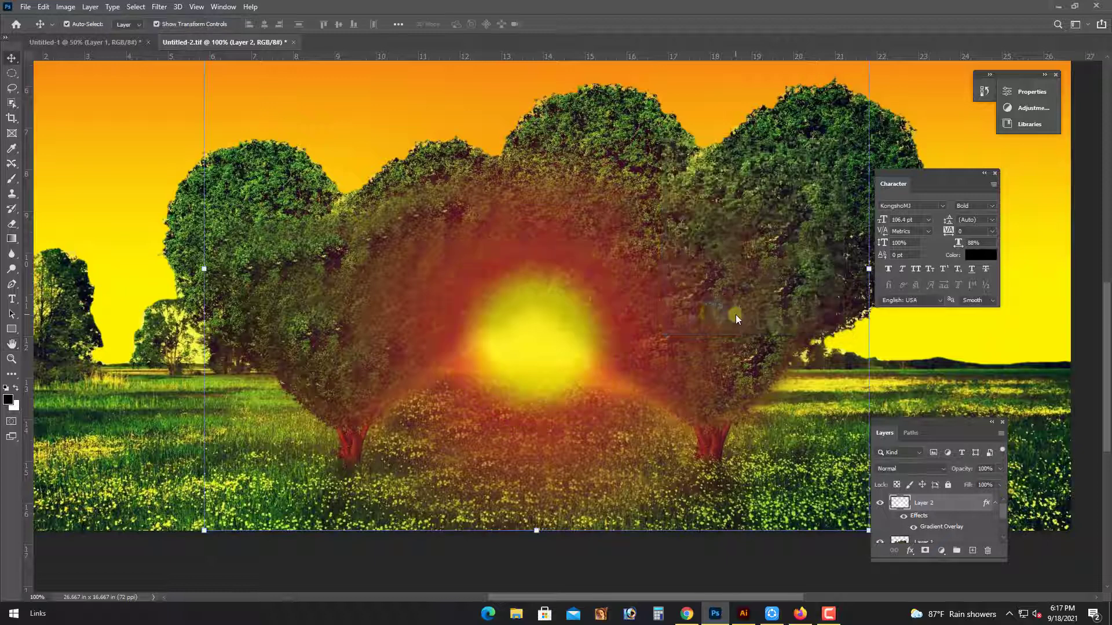
Select Layer 2, the sun layer, and open its Layer Style settings
key(v)
key(ctrl+minus)
key(ctrl+minus)
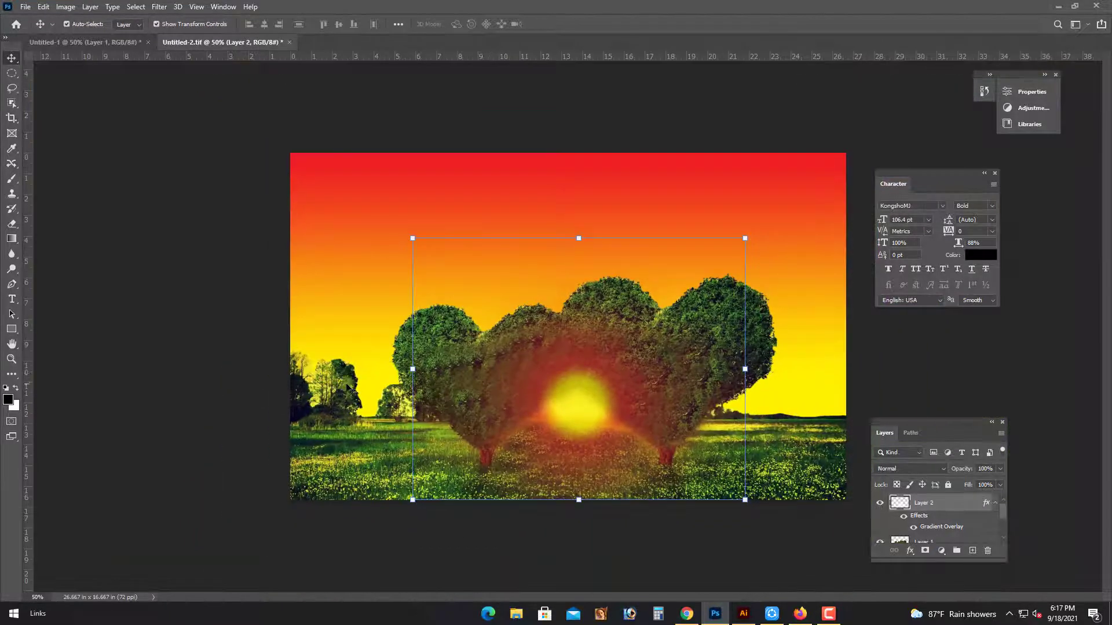
key(ctrl+plus)
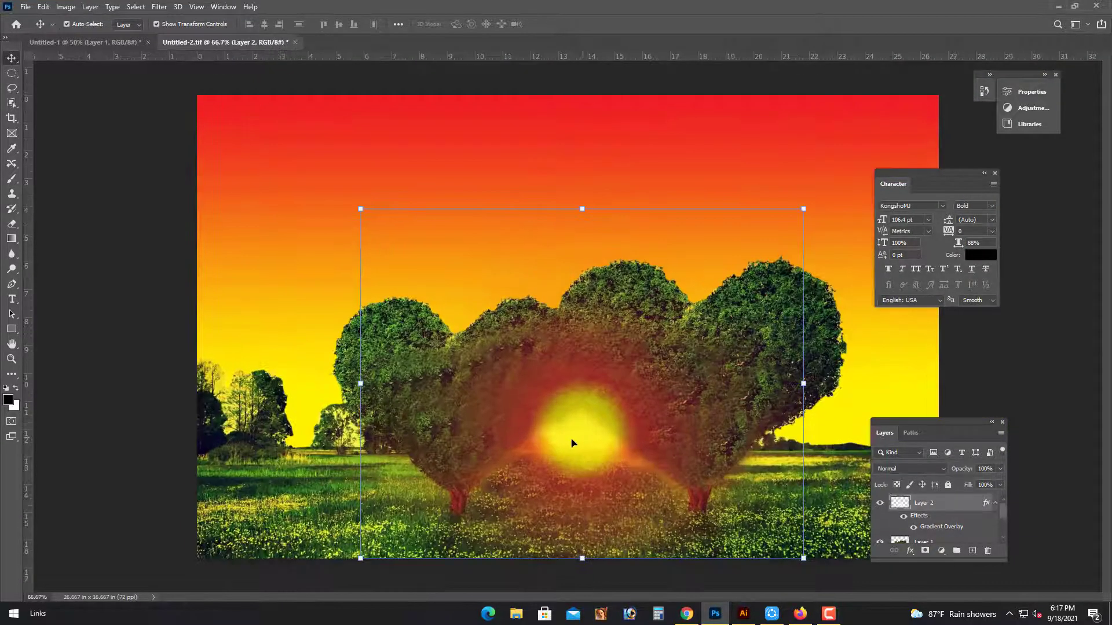
click(920, 506)
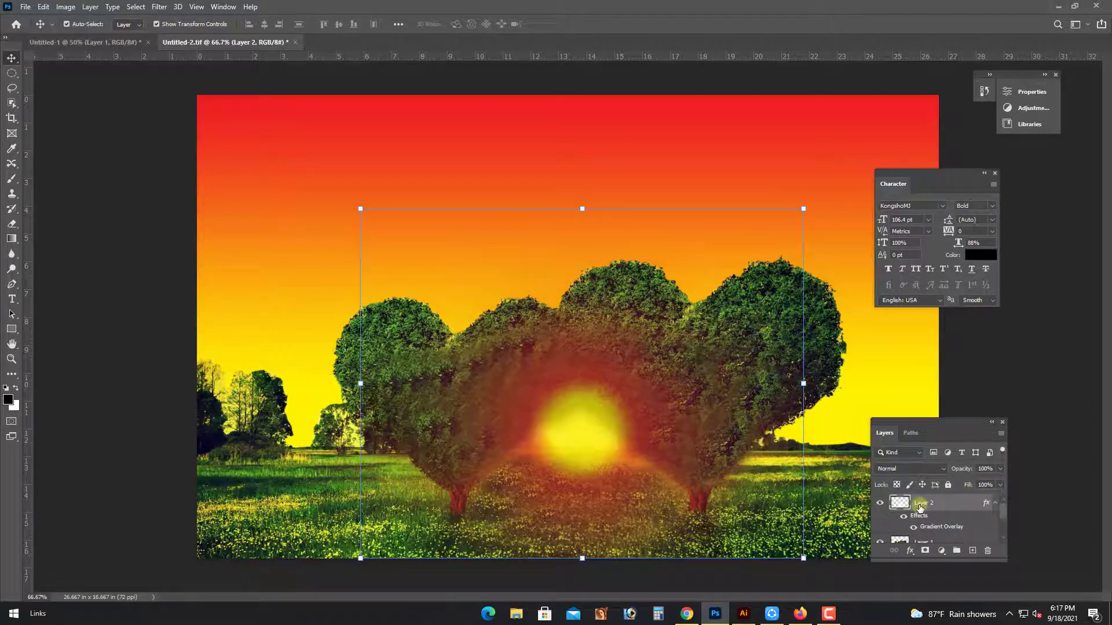
right_click(549, 427)
click(973, 509)
right_click(945, 503)
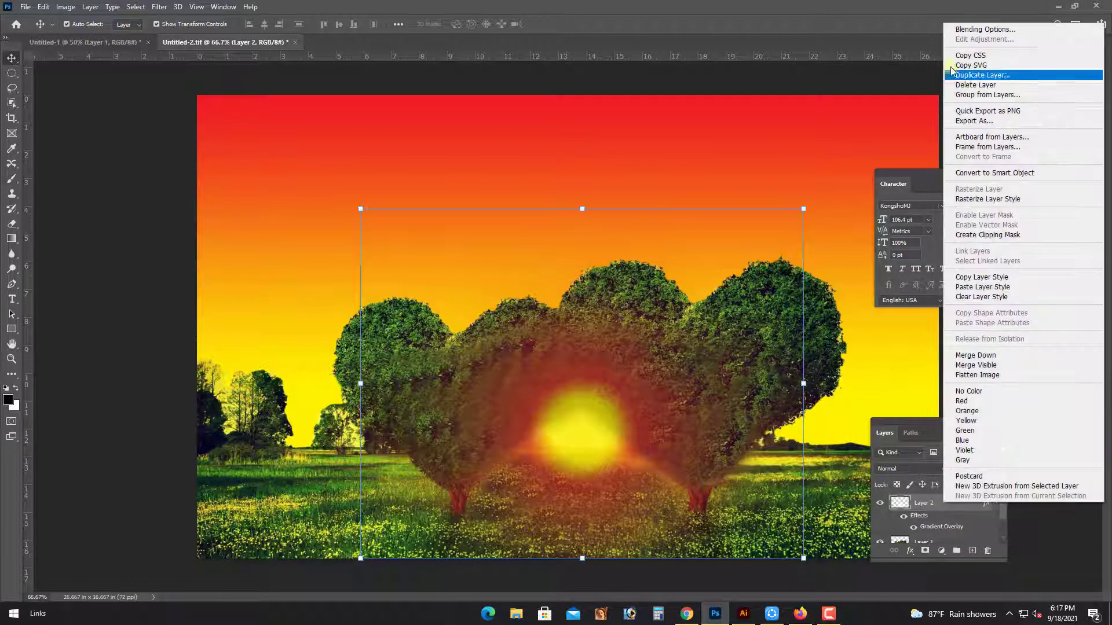
click(985, 29)
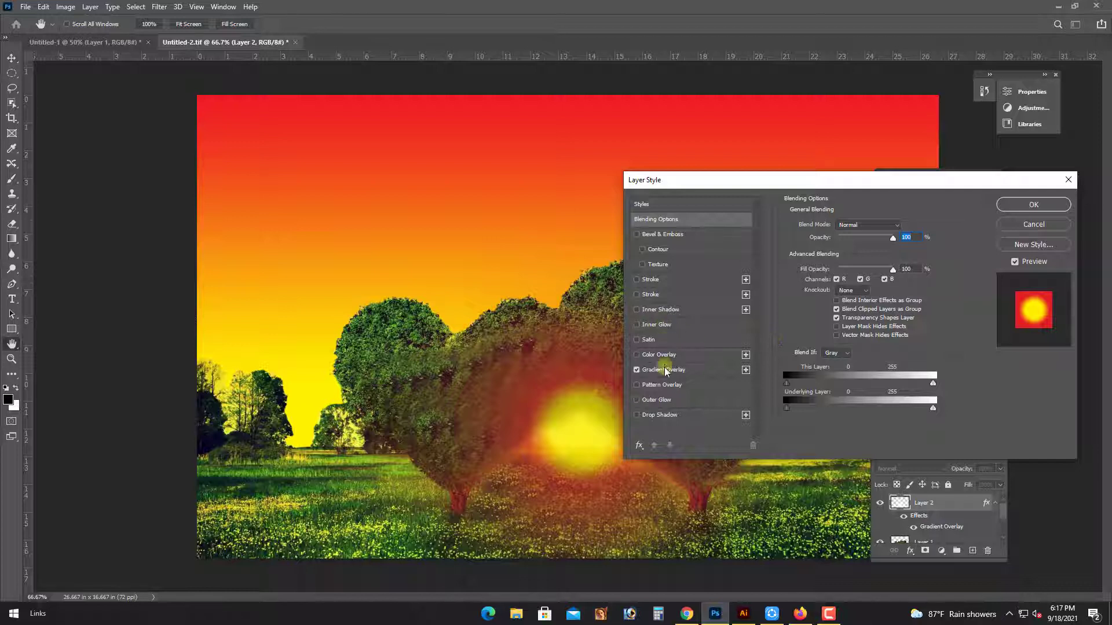
In the Gradient Overlay, change the 46% yellow stop to a paler yellow (50)
click(666, 370)
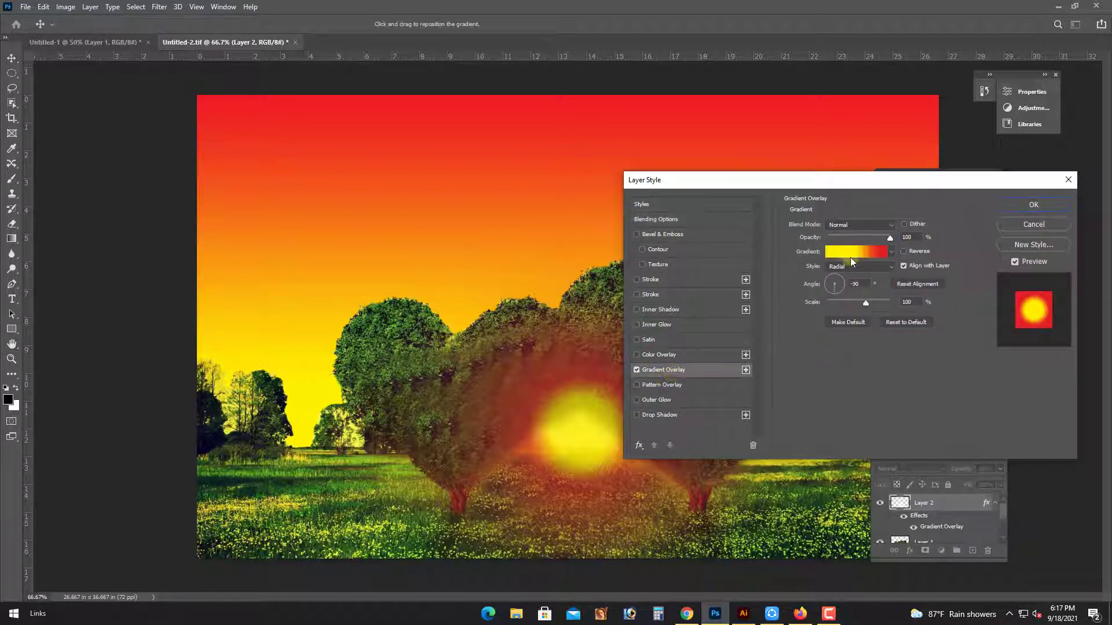
click(850, 255)
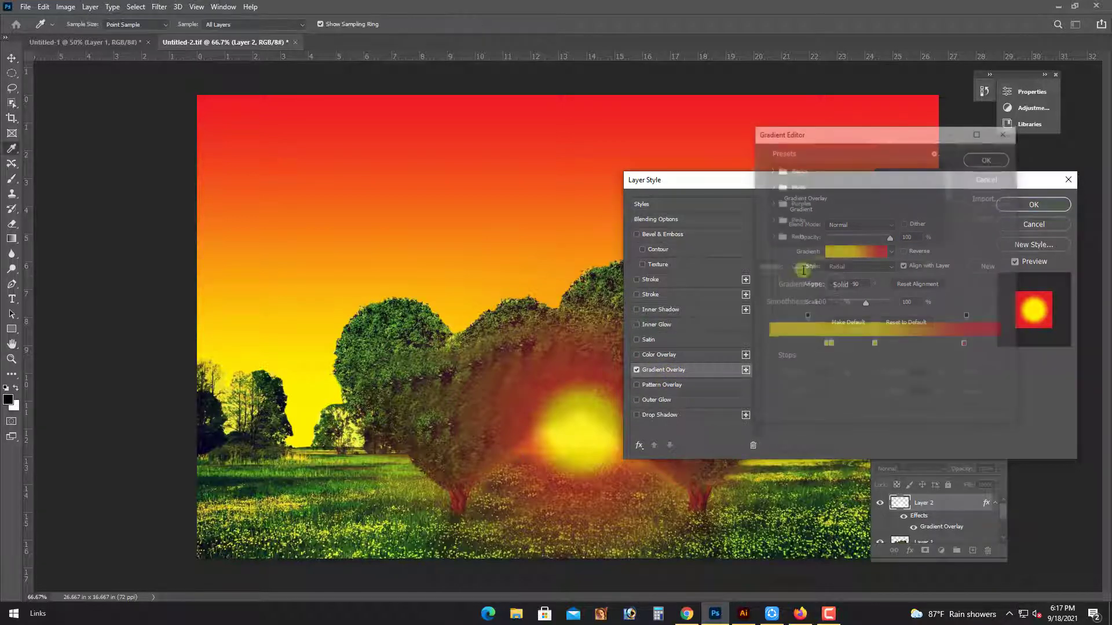
click(873, 345)
click(820, 394)
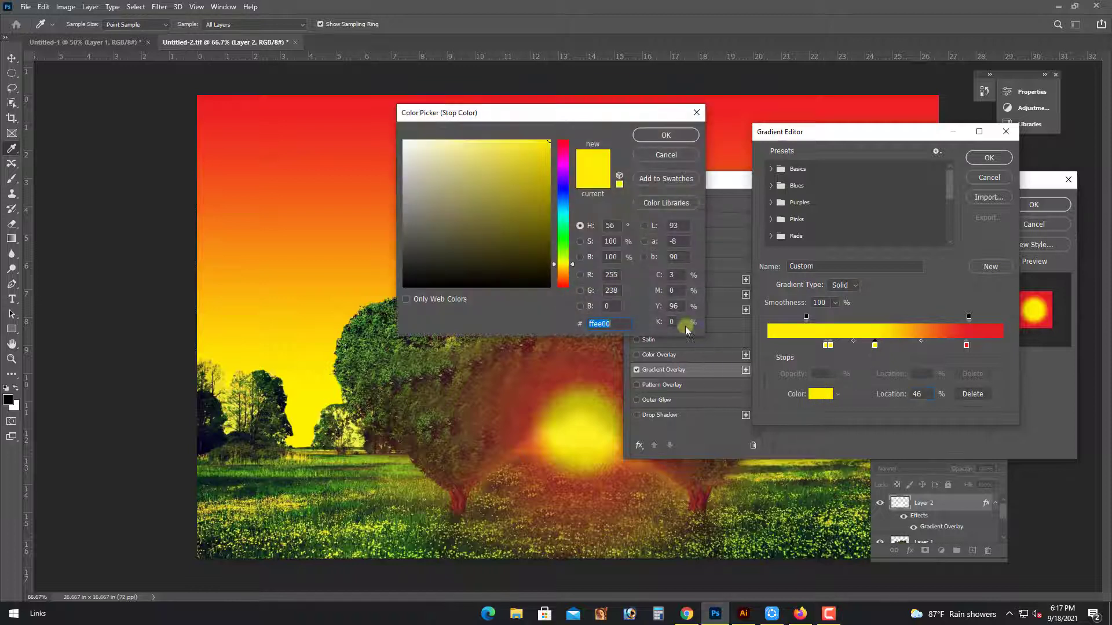
double_click(680, 301)
text(50)
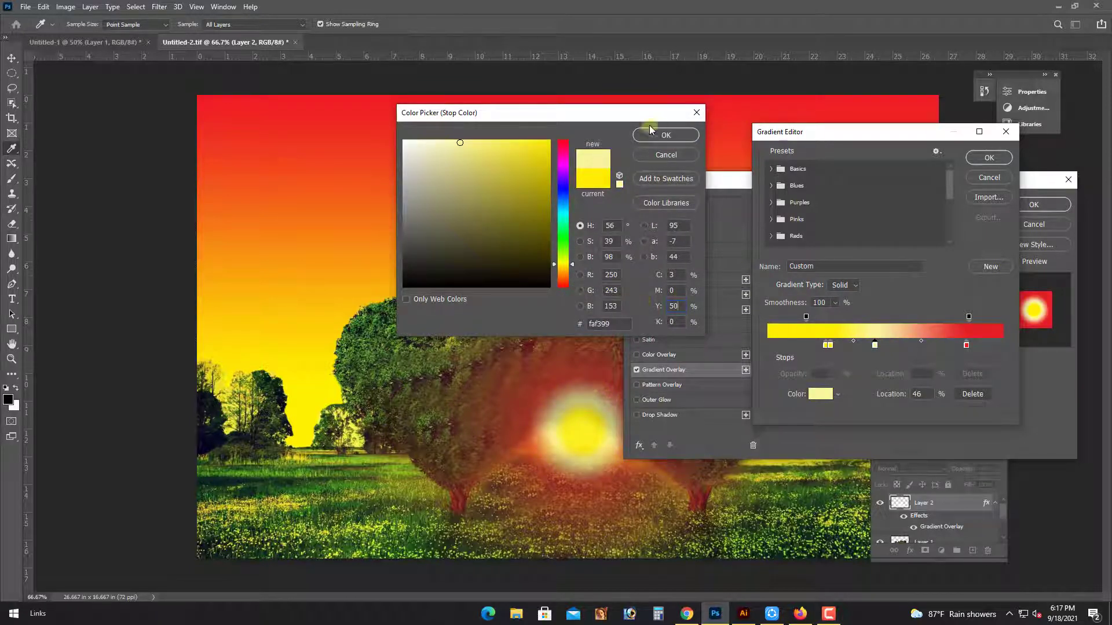
click(665, 135)
Remove the deep-yellow stops, add a 45% stop with yellow 80, and apply the gradient
drag(826, 345, 764, 392)
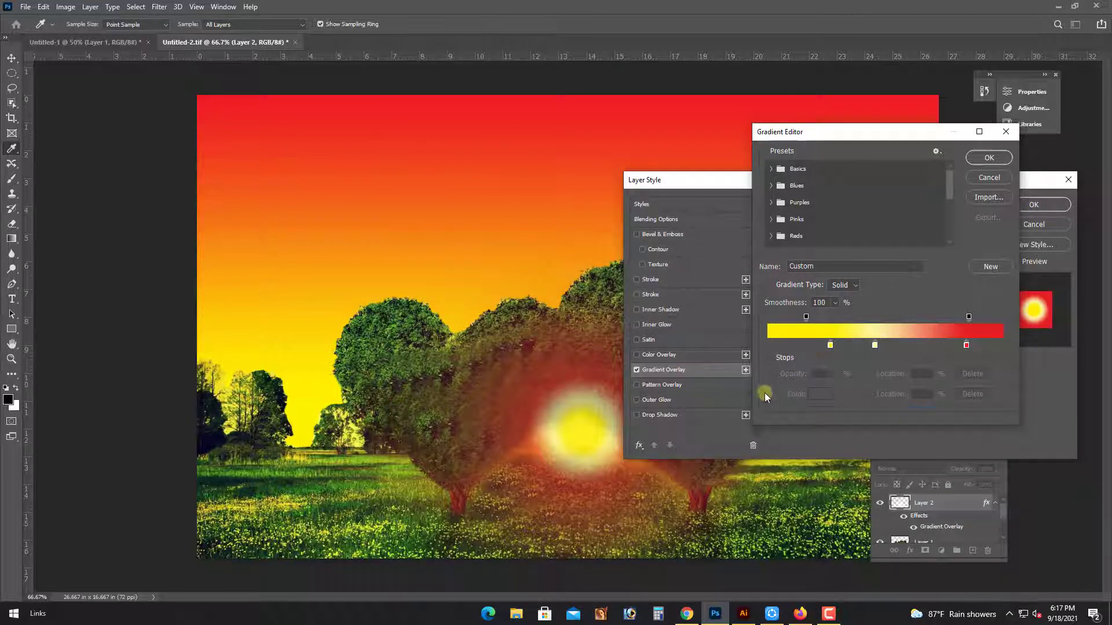
drag(832, 351, 776, 380)
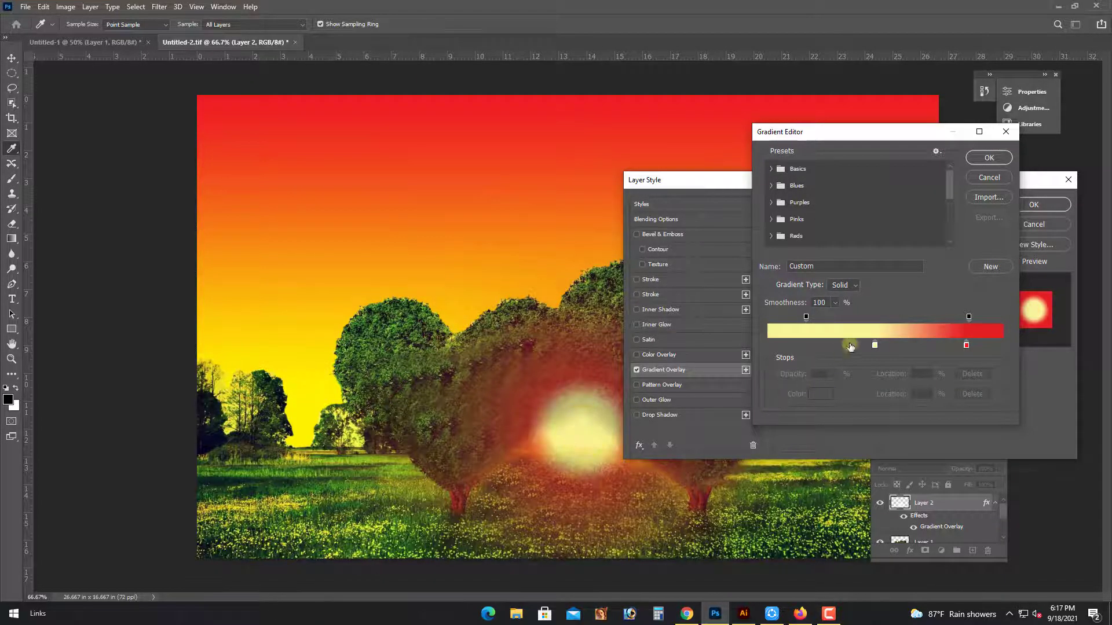
click(874, 345)
click(821, 393)
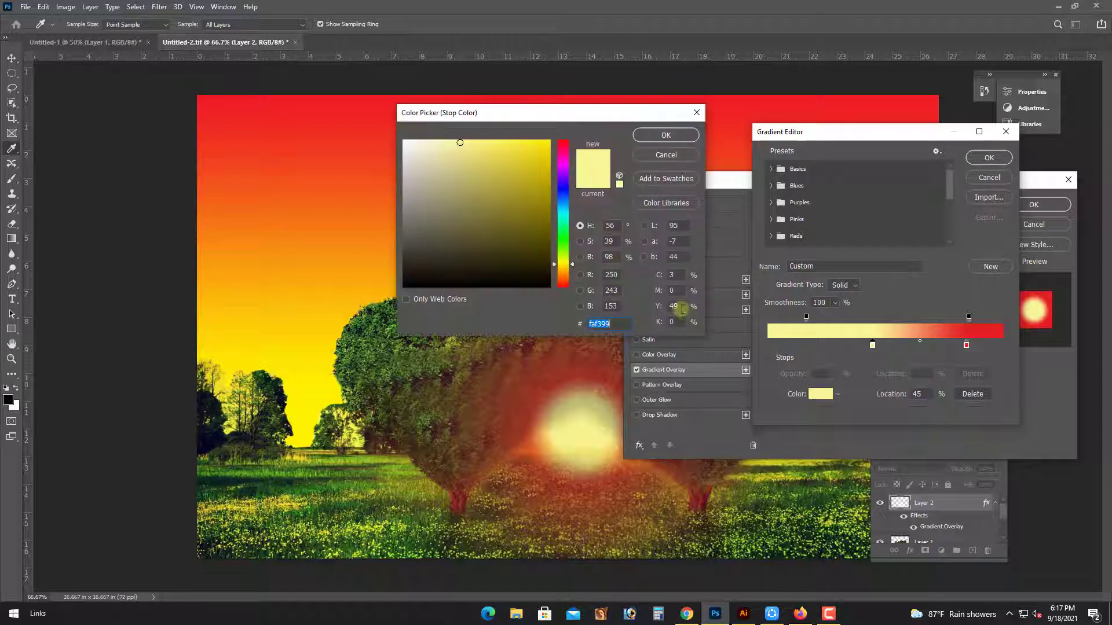
click(679, 306)
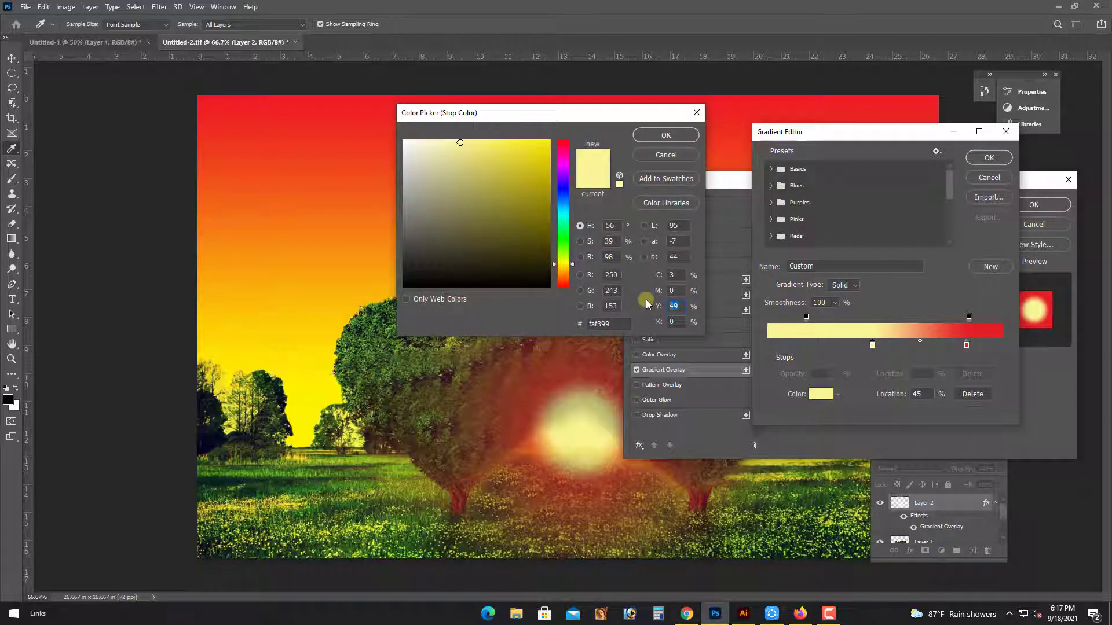
text(80)
click(641, 137)
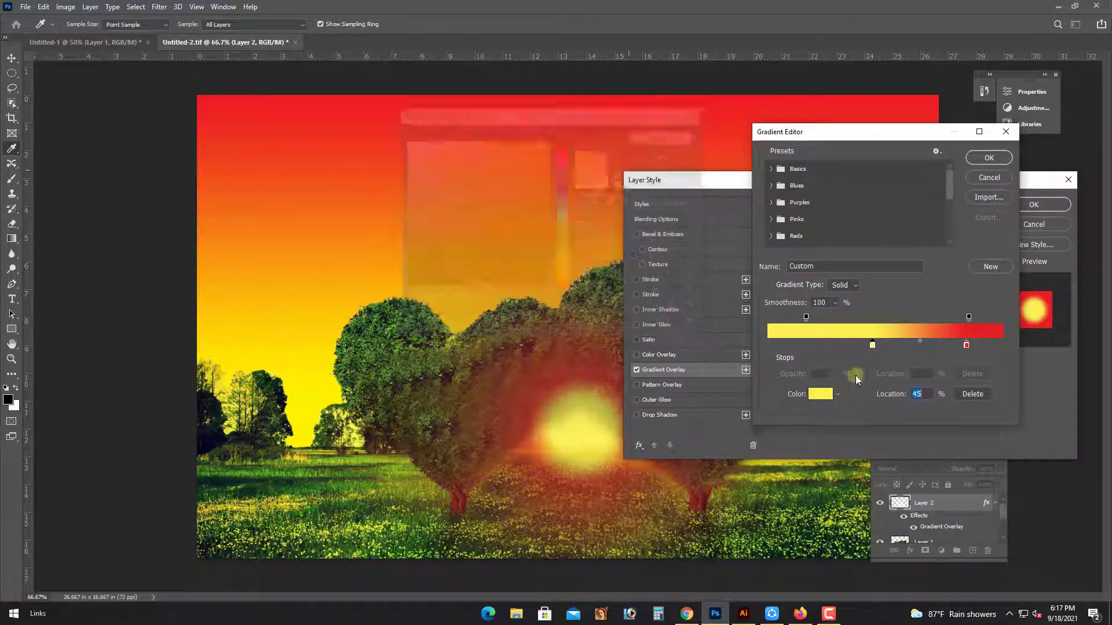
key(Return)
key(Return)
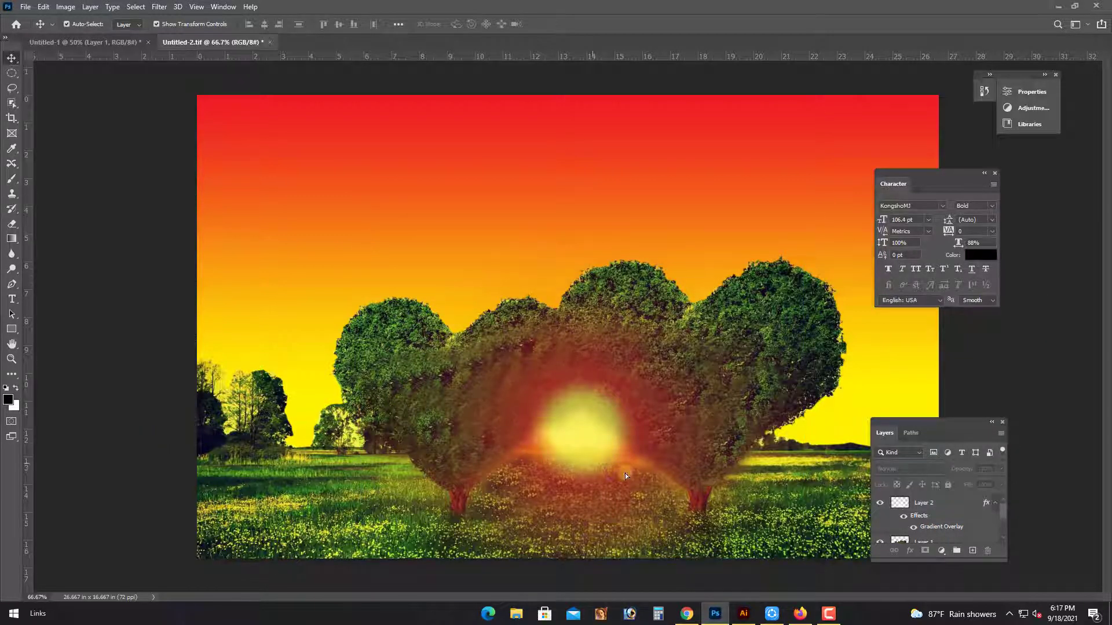
Scale the sun glow down from its top handle, nudge it lower, then zoom out
drag(625, 473, 670, 476)
key(ctrl+z)
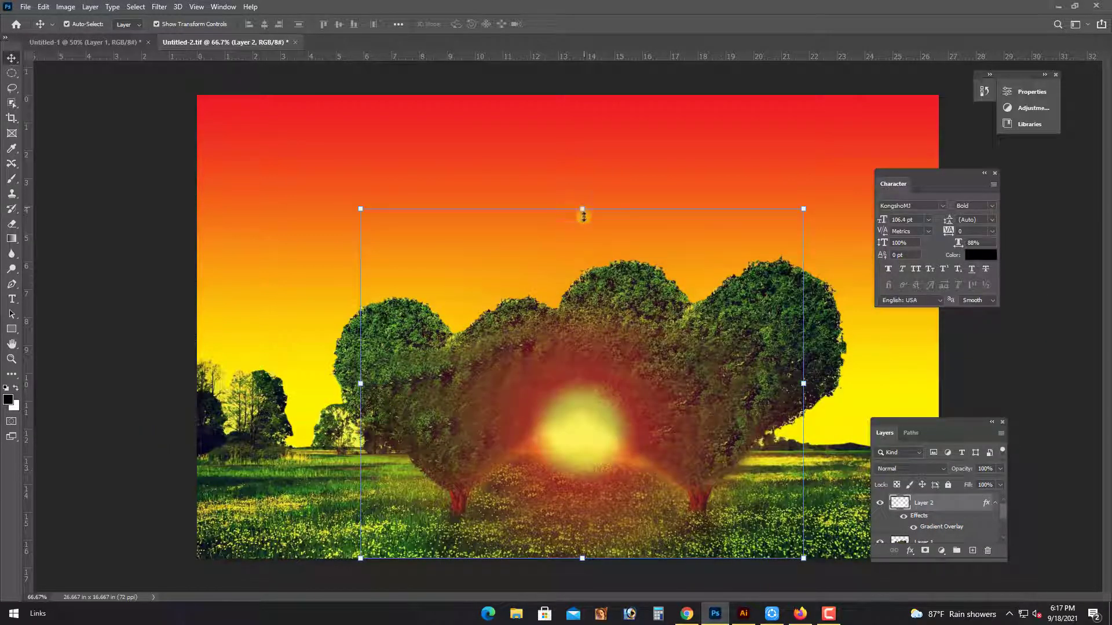
drag(583, 216, 584, 236)
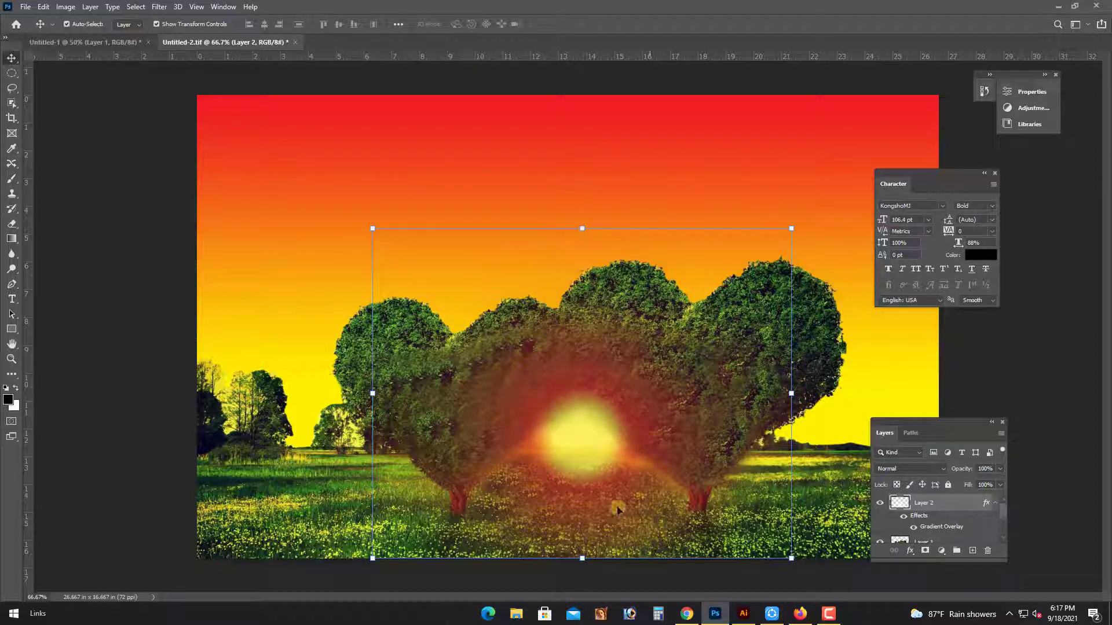
mouse_move(584, 466)
mouse_down()
mouse_move(590, 472)
mouse_move(584, 457)
mouse_up()
ctrl+click(787, 248)
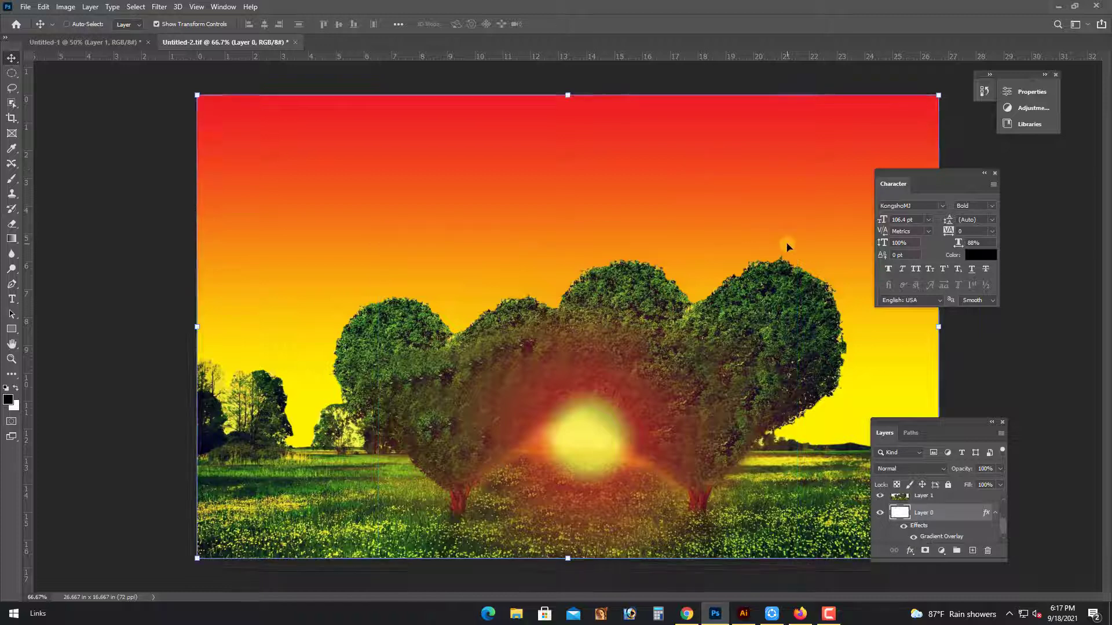
key(ctrl+minus)
ctrl+click(214, 376)
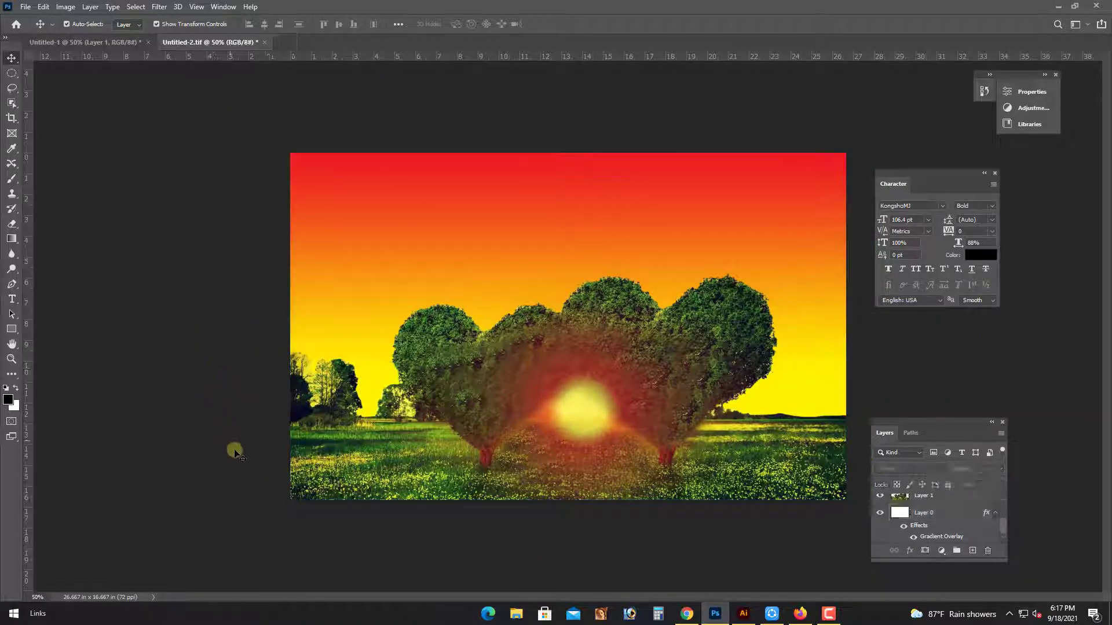